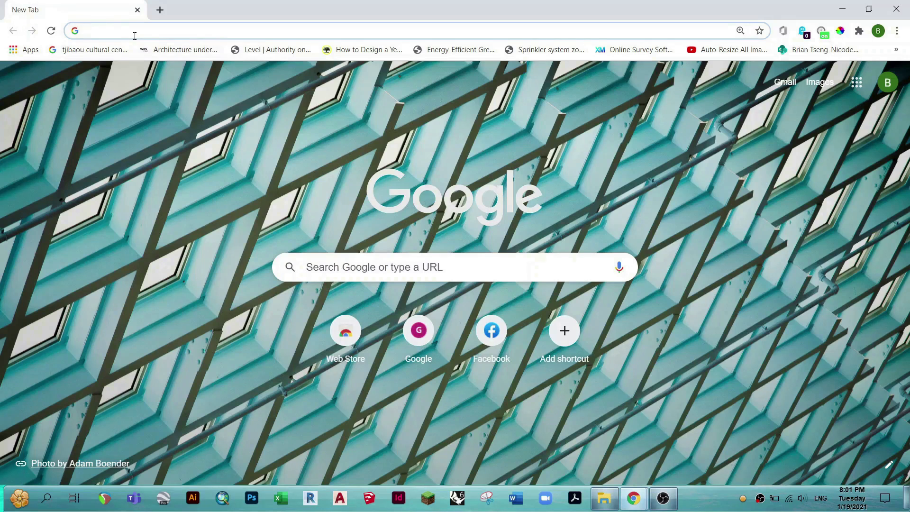
Search the web for "sketchup studio for students" and open the SketchUp Studio for Higher Education page.
click(135, 35)
text(sketchup )
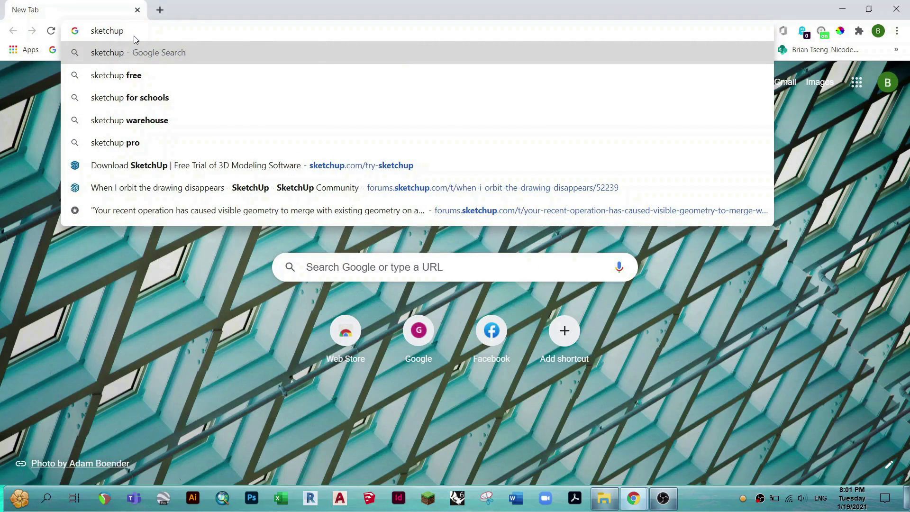
text(studio)
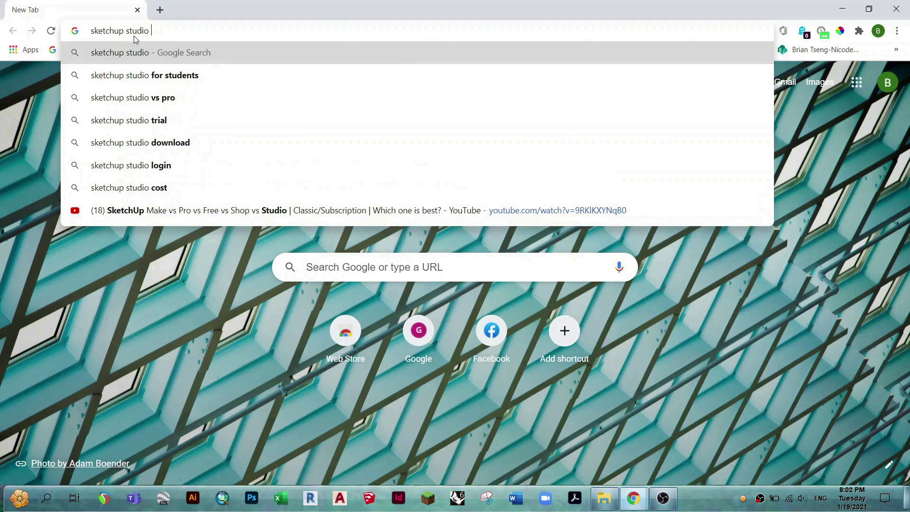
click(154, 75)
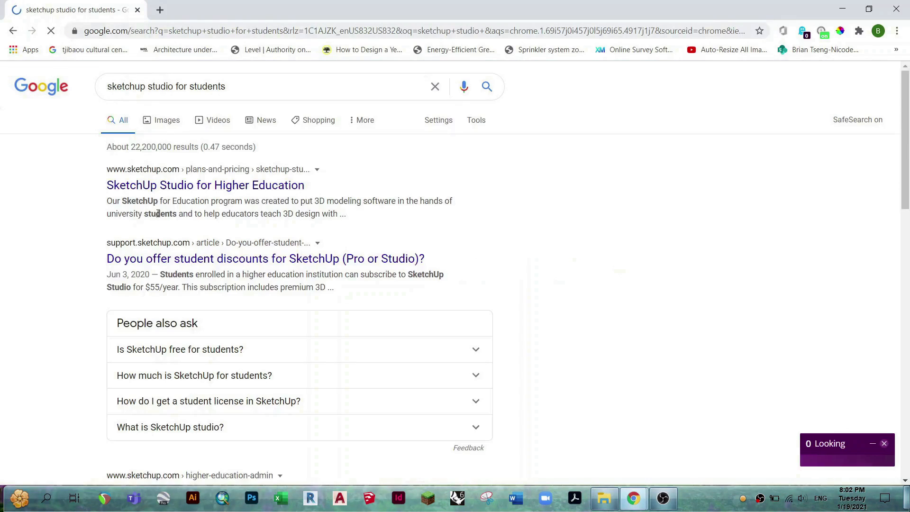
click(158, 186)
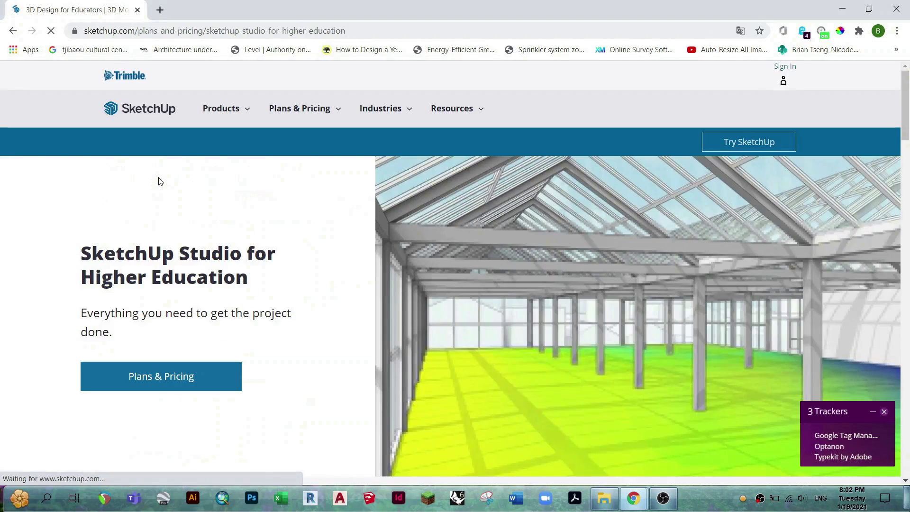
From the higher-education plans and pricing, subscribe as a student and open the SketchUp Studio for Students 1-Year License Download product.
click(182, 376)
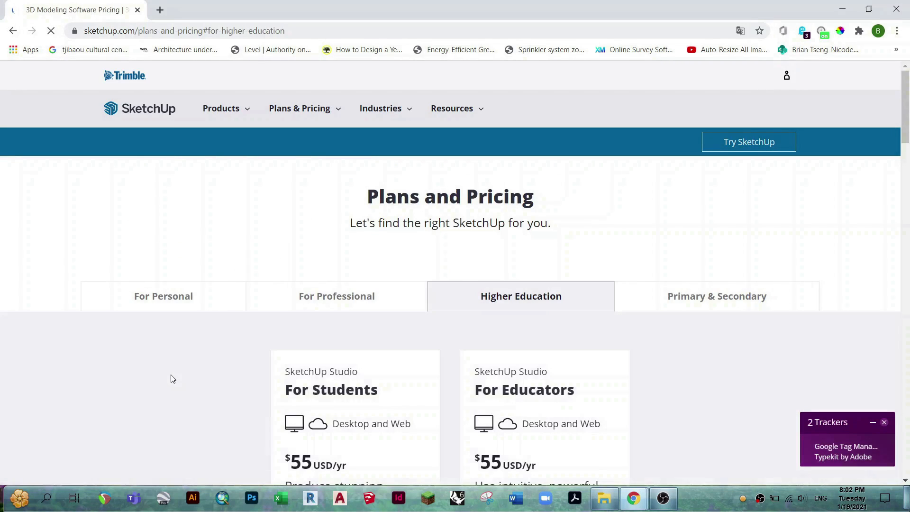
scroll(170, 374, down, 3)
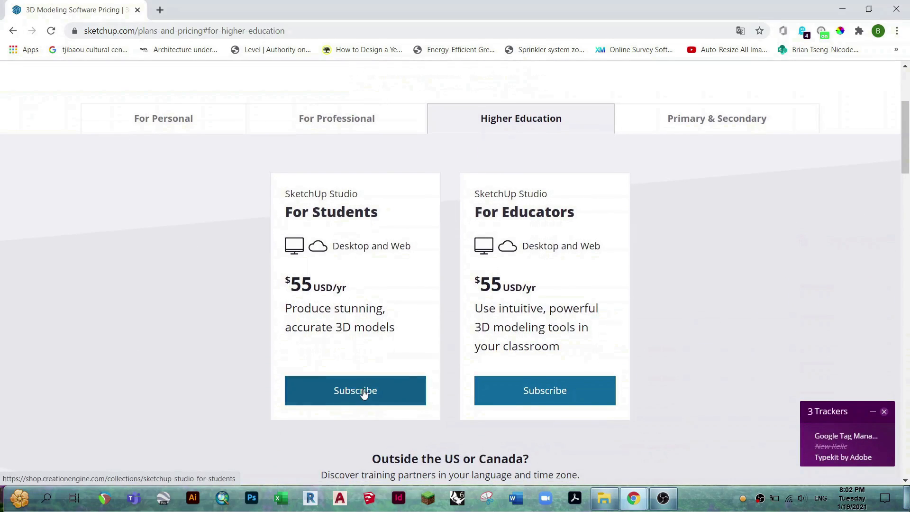
click(364, 390)
scroll(362, 382, down, 2)
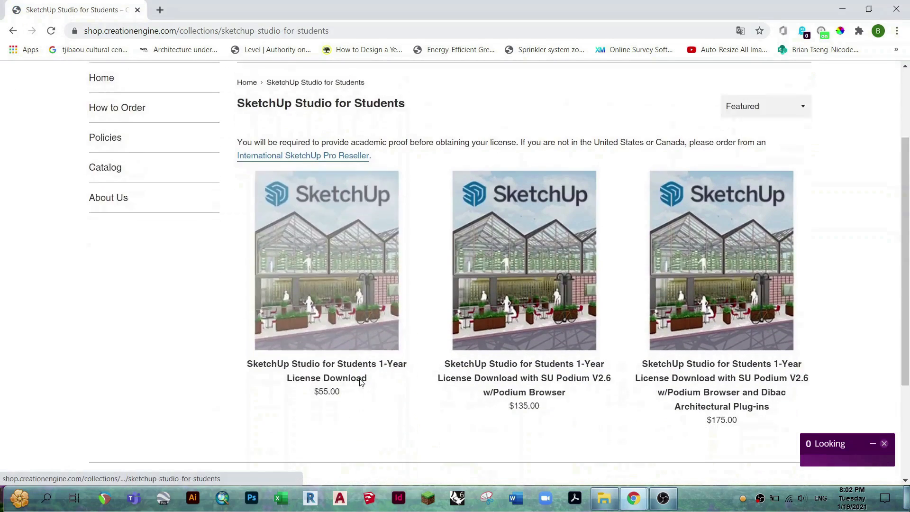
scroll(361, 382, down, 1)
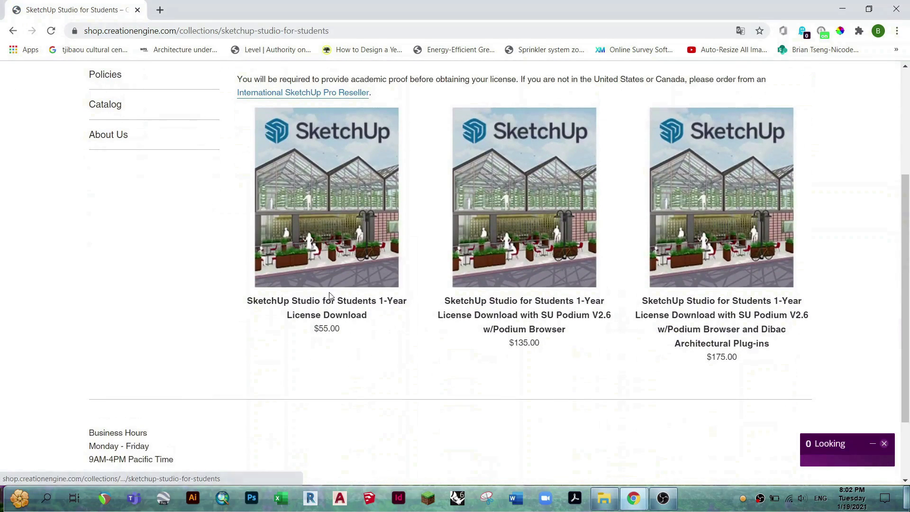
click(323, 316)
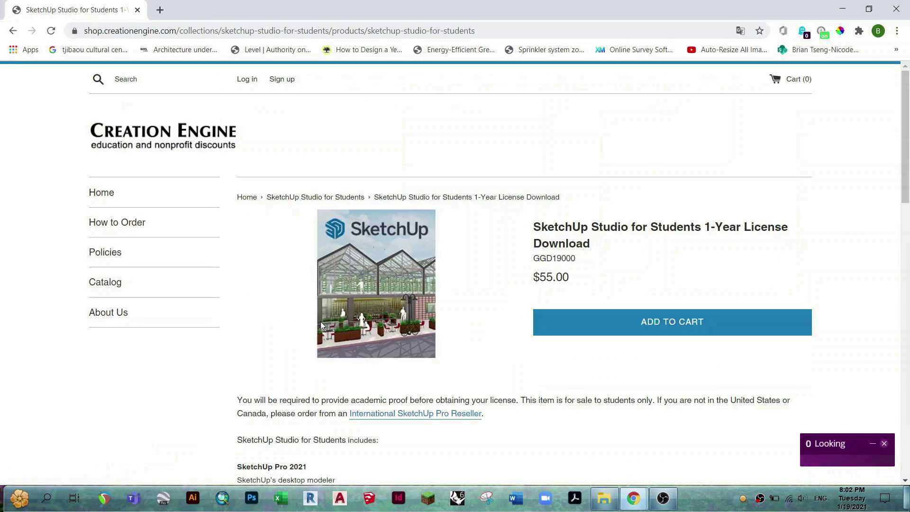
Add the SketchUp Studio for Students 1-Year License Download to the cart and proceed to checkout.
click(657, 323)
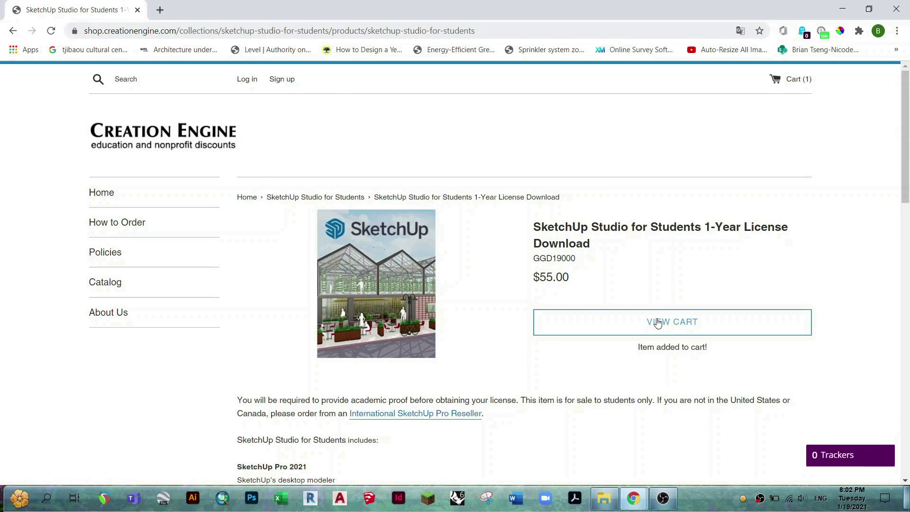
click(797, 85)
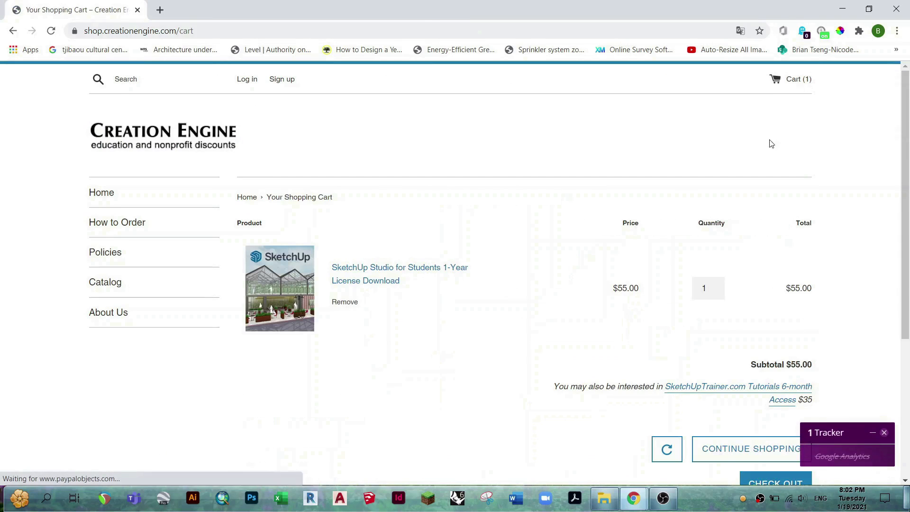
click(884, 433)
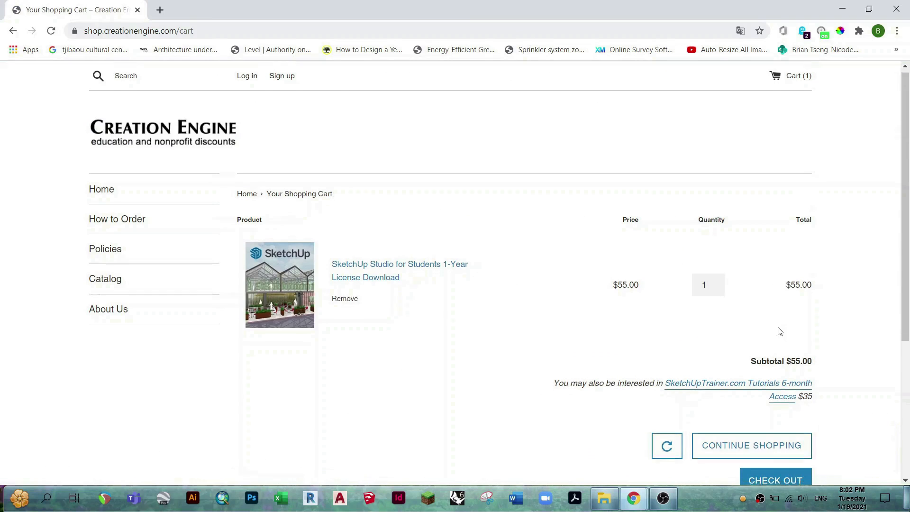
scroll(780, 331, down, 2)
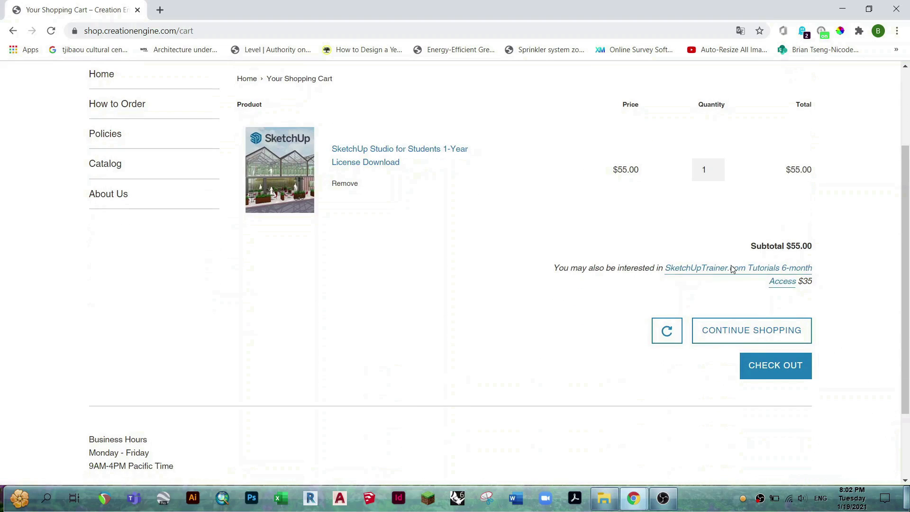
click(757, 377)
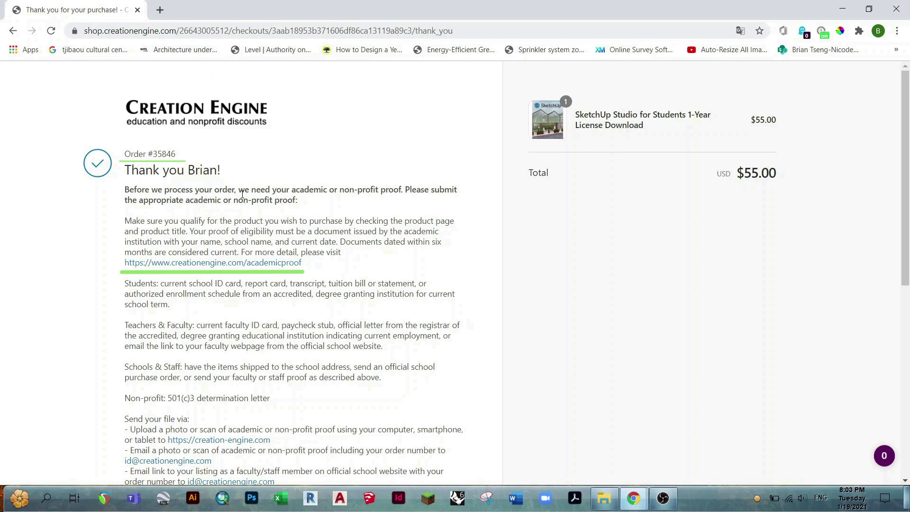
Open the Buff Portal in a separate browser tab, search it for "enrollment", and show the Enrollment Verification card.
click(159, 10)
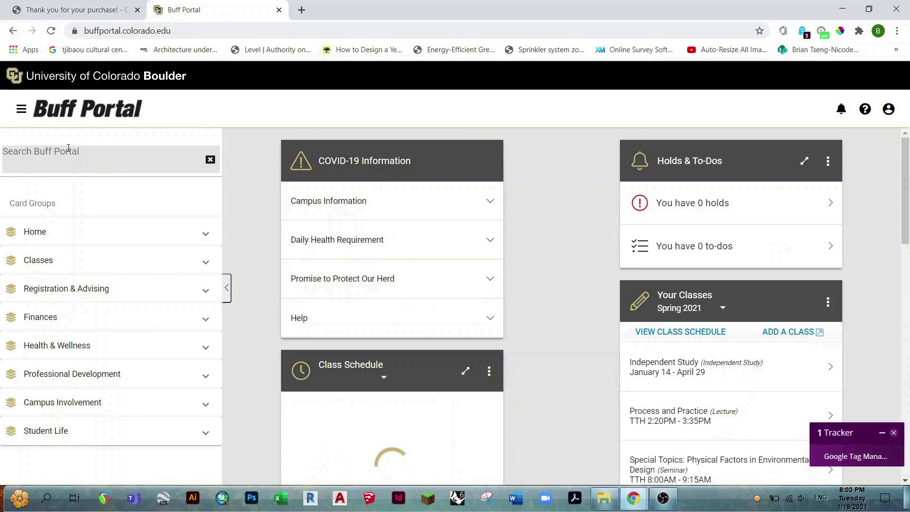
click(68, 148)
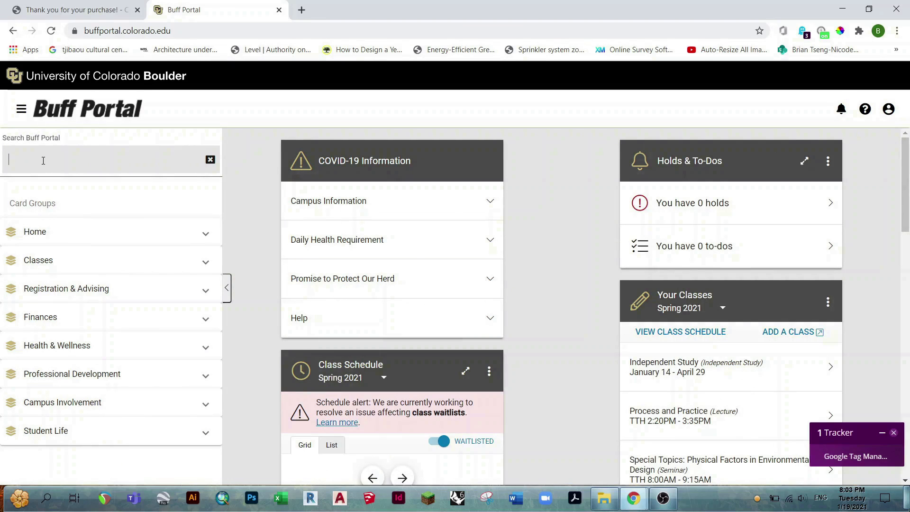
text(enrollment)
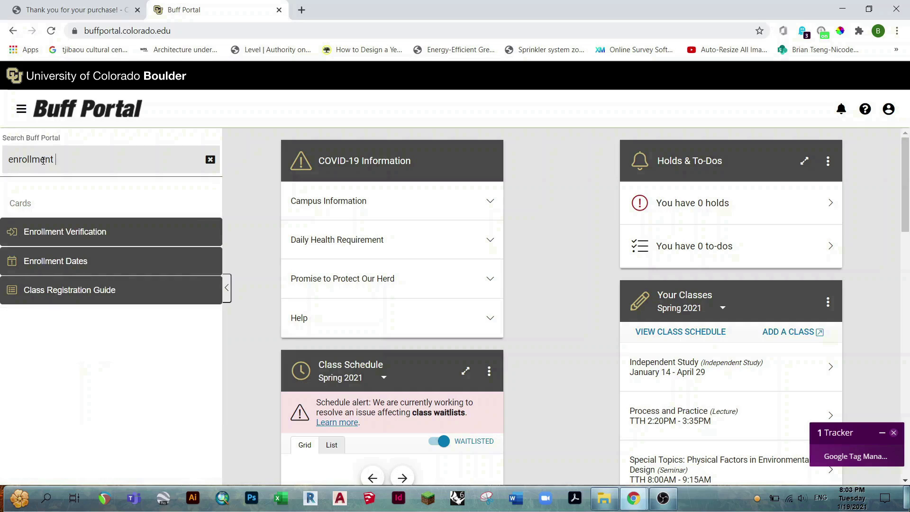
click(61, 236)
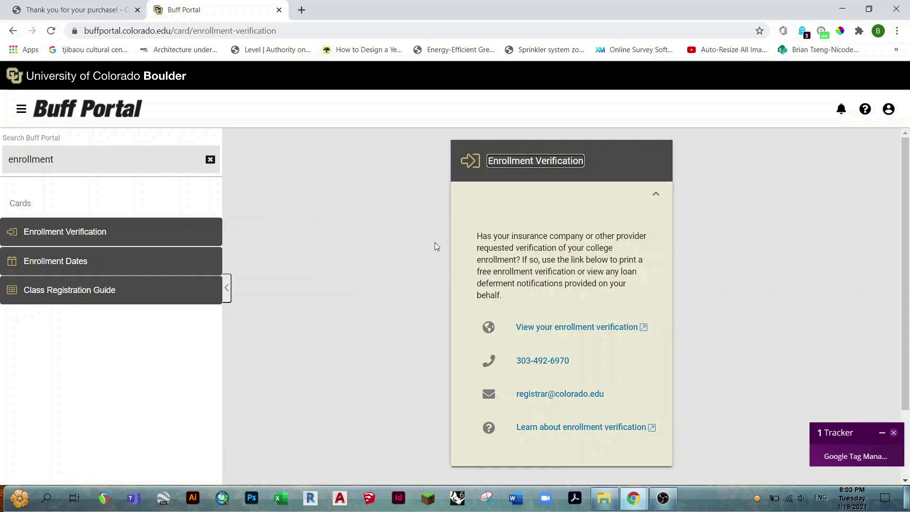
View the enrollment verification on the student self-service site and obtain an enrollment certificate covering all enrollment.
click(539, 328)
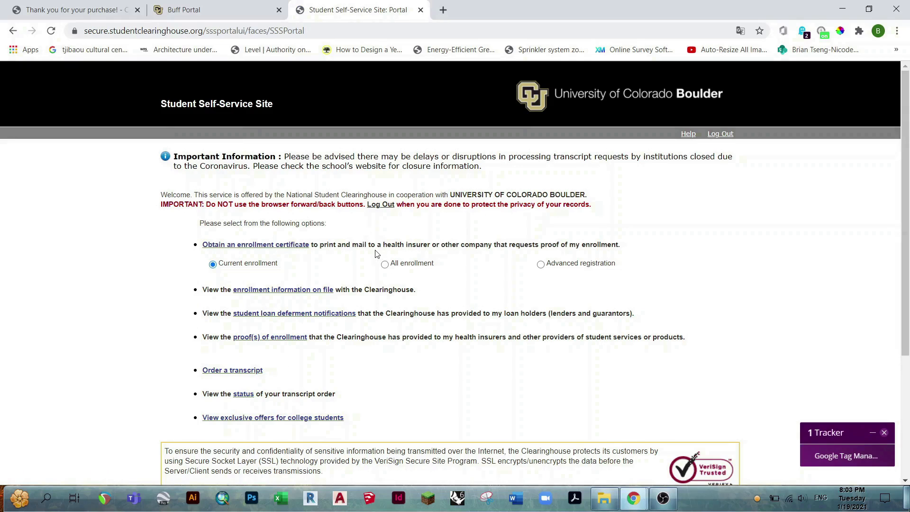
click(384, 264)
click(226, 245)
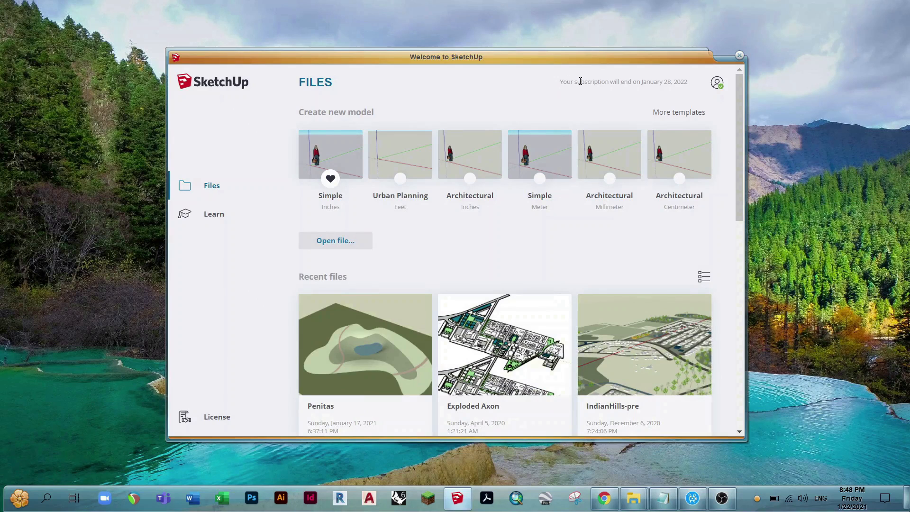
Check the subscription end date in SketchUp's welcome window, and relaunch SketchUp with a new model from the Urban Planning template in feet.
drag(560, 82, 689, 84)
click(689, 84)
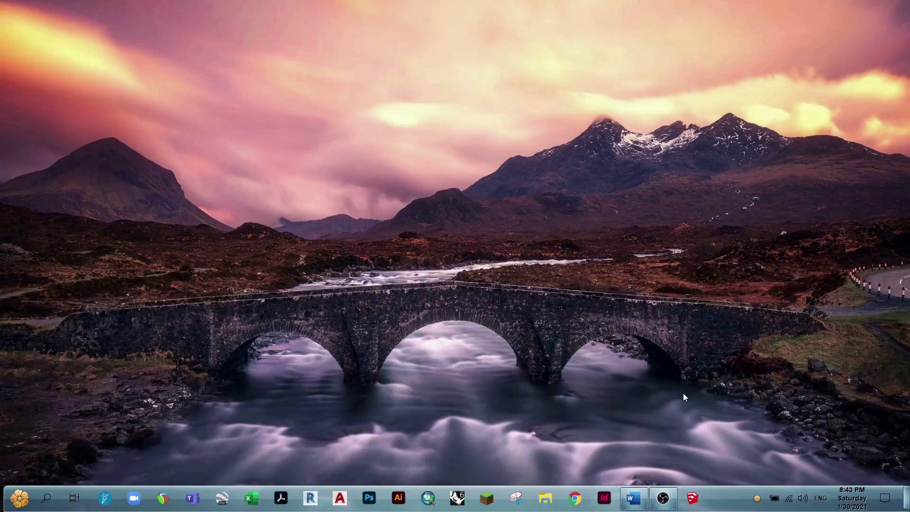
click(696, 500)
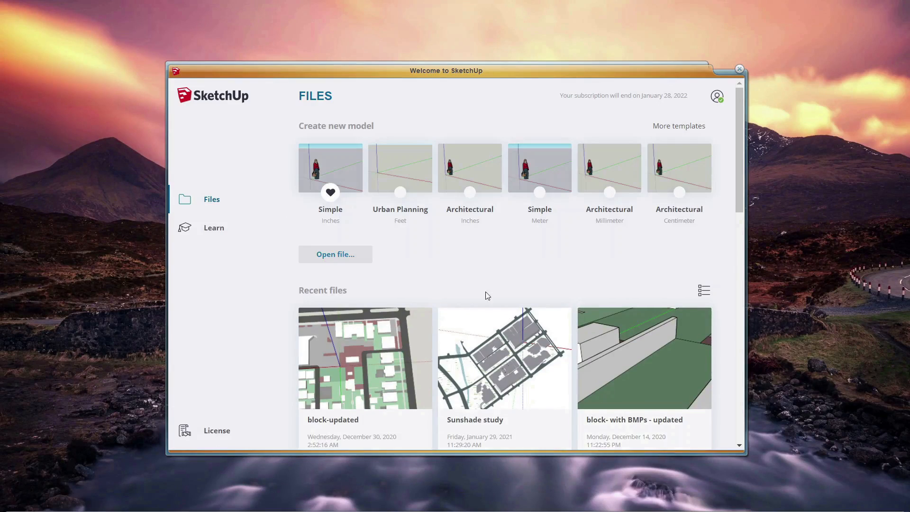
click(396, 165)
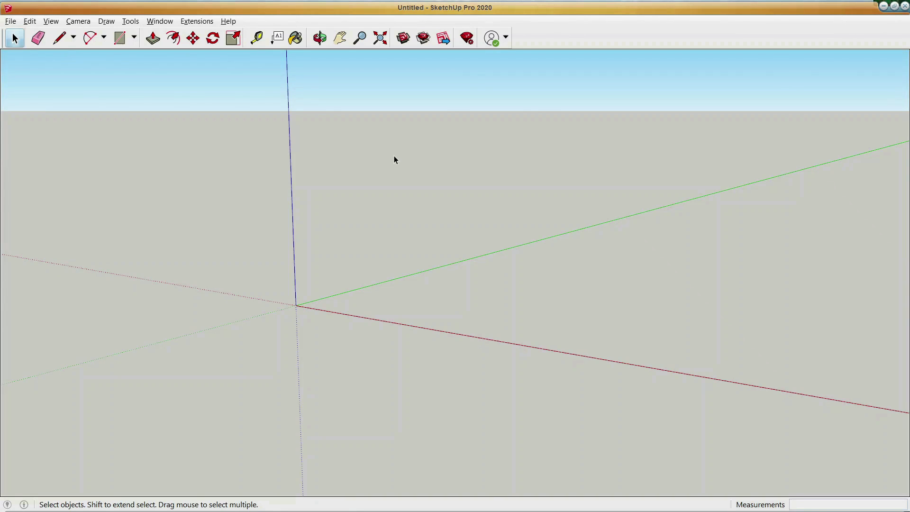
Check the account's SketchUp Studio subscription status through license management, and close the license window.
click(506, 39)
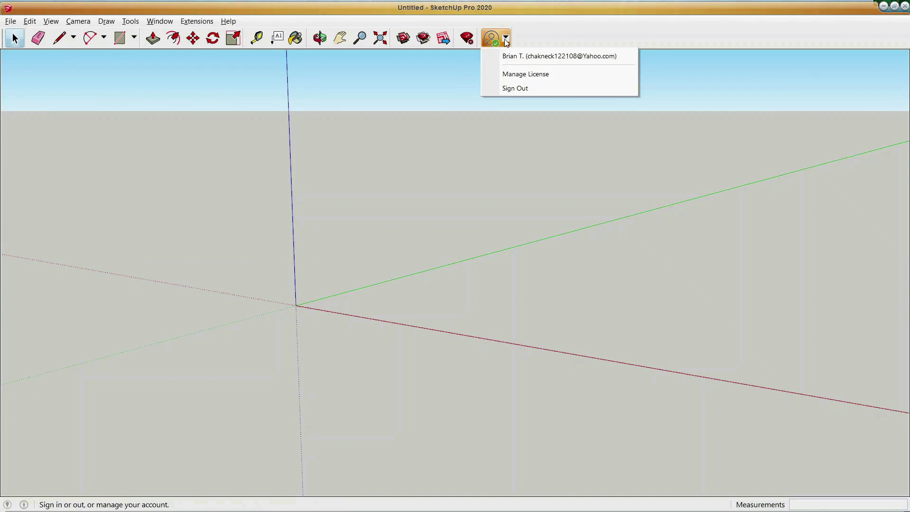
click(510, 73)
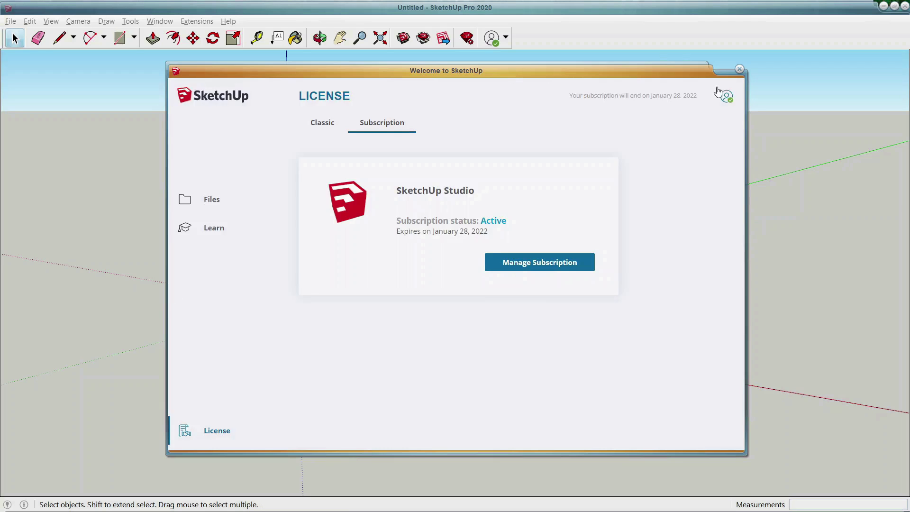
click(740, 69)
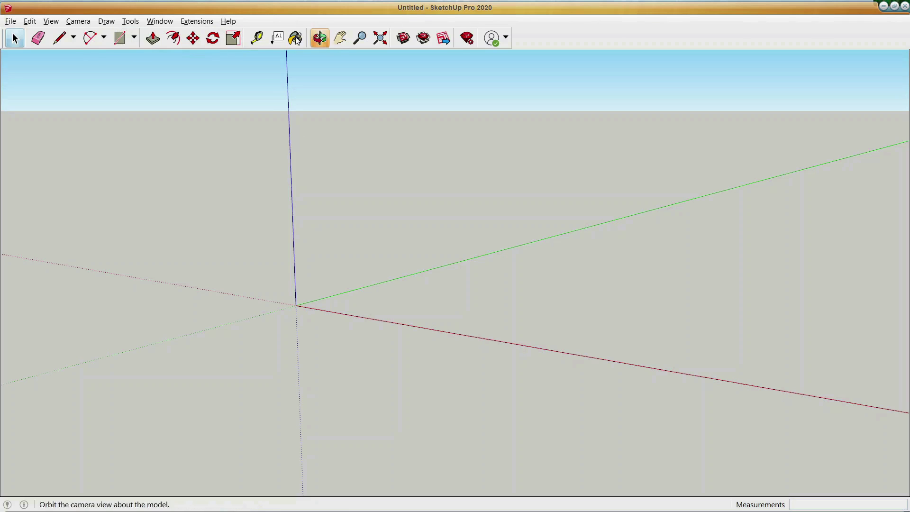
Dock the main drawing toolbar vertically along the left edge of the modeling area.
drag(2, 39, 202, 125)
drag(78, 129, 2, 126)
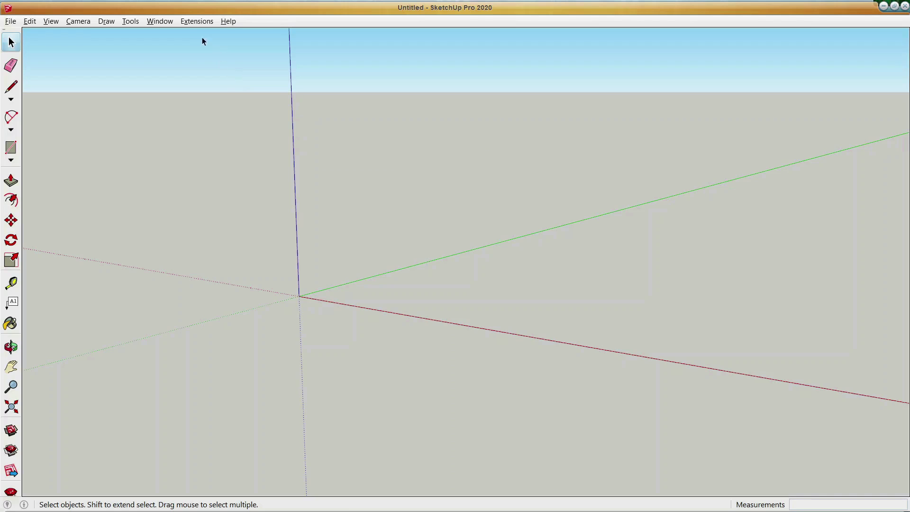
click(192, 22)
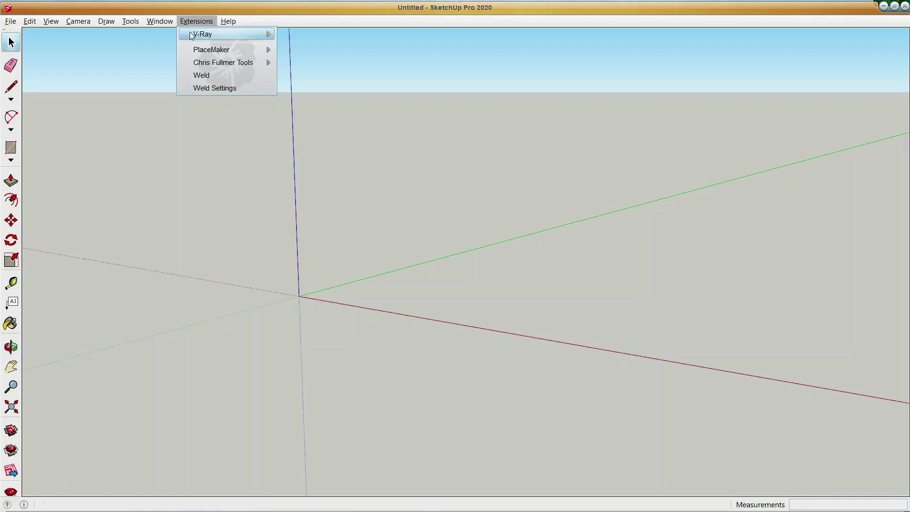
click(164, 56)
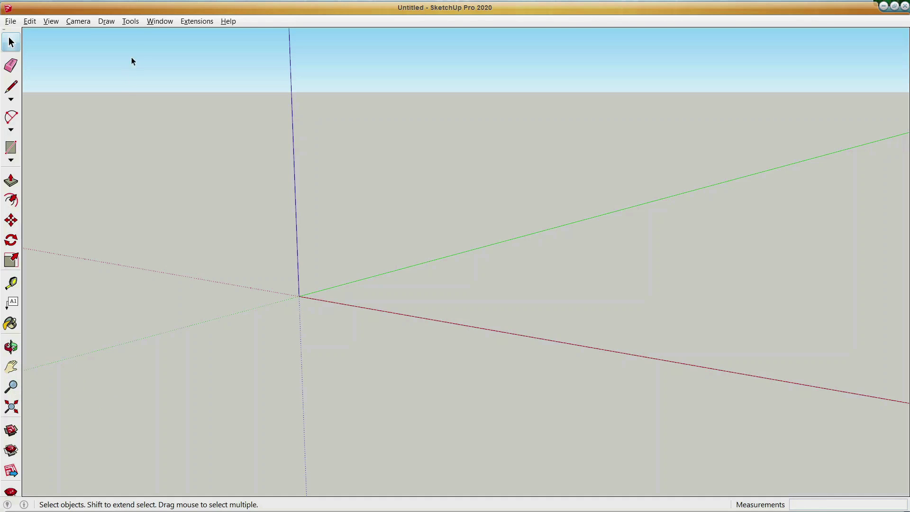
Show the Default Tray beside the modeling area.
click(161, 22)
mouse_move(197, 31)
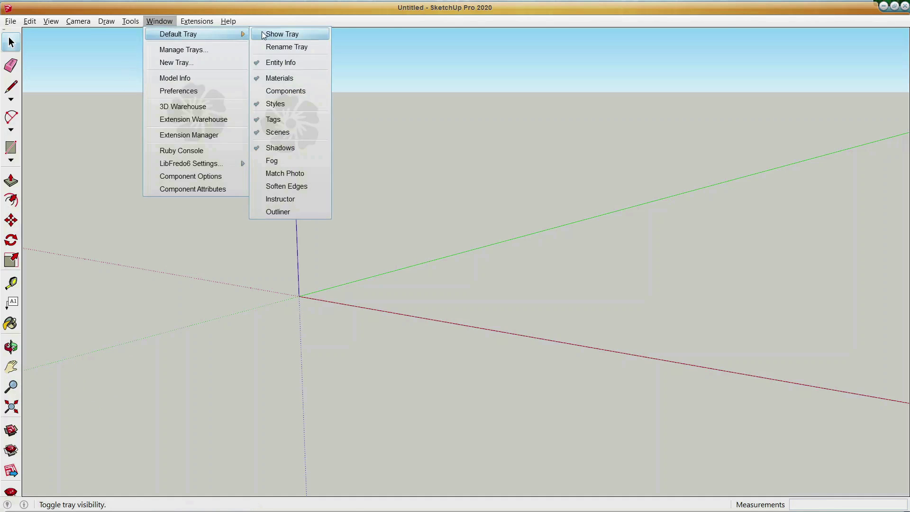
click(280, 34)
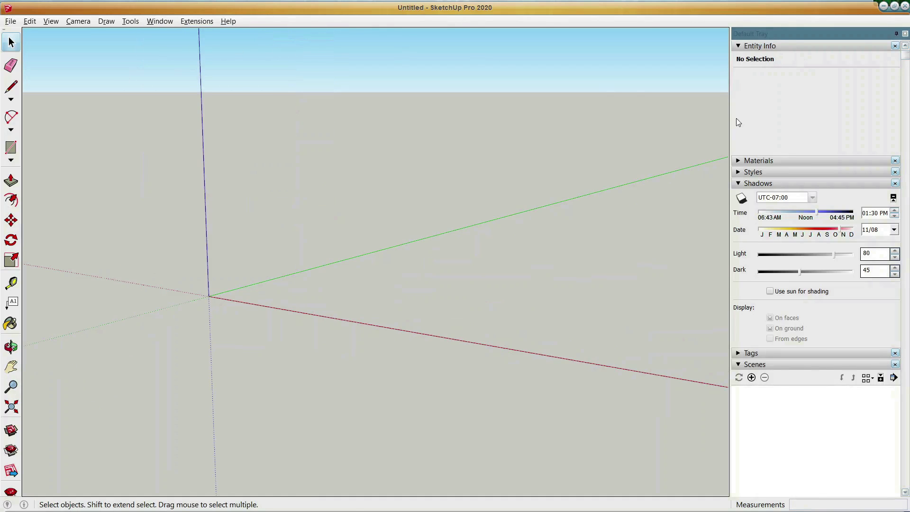
click(737, 173)
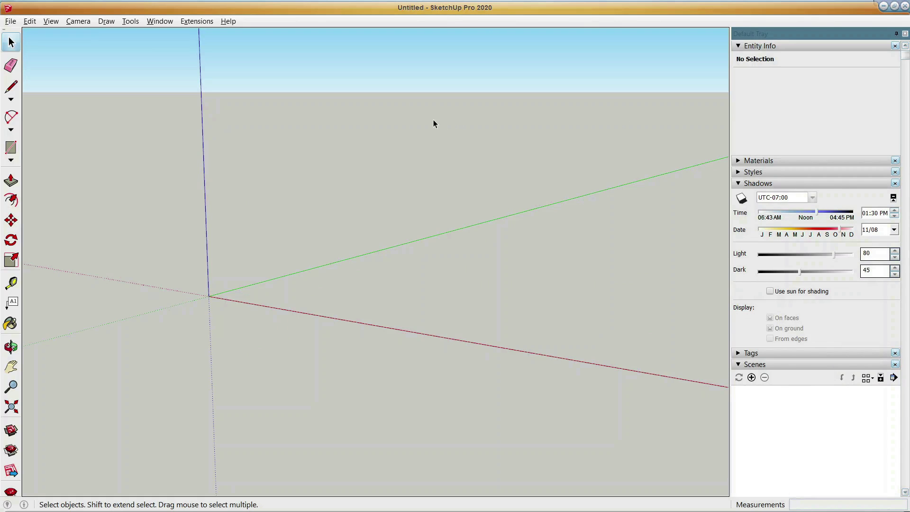
Review the measurement unit settings in Model Info, and close the dialog.
click(160, 21)
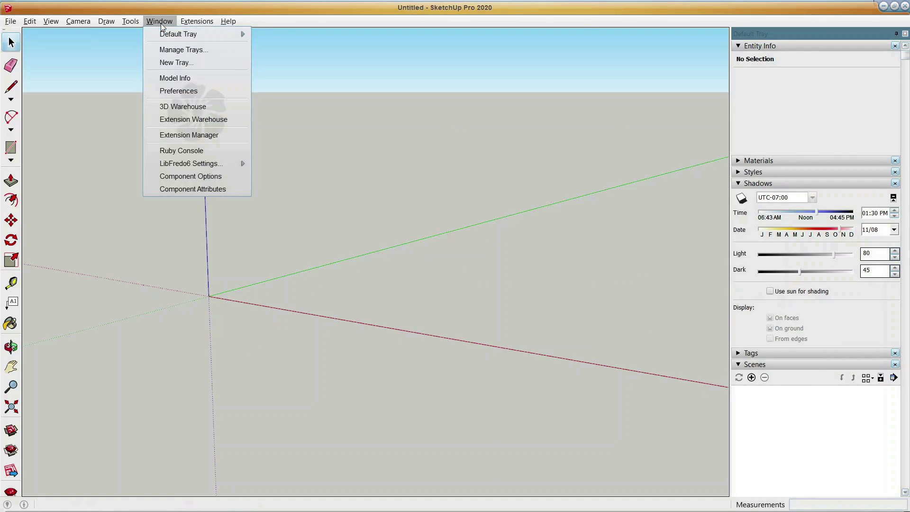
click(175, 78)
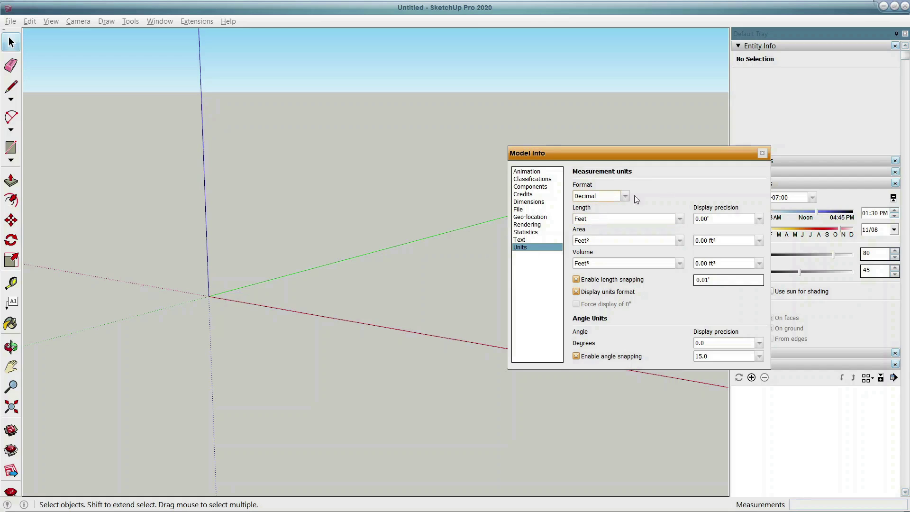
click(763, 153)
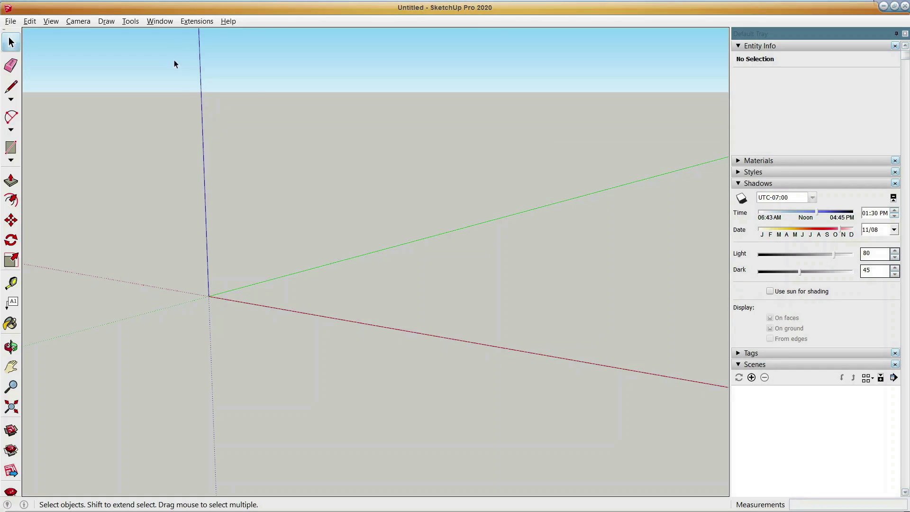
Review the keyboard shortcut functions in the application preferences.
click(160, 23)
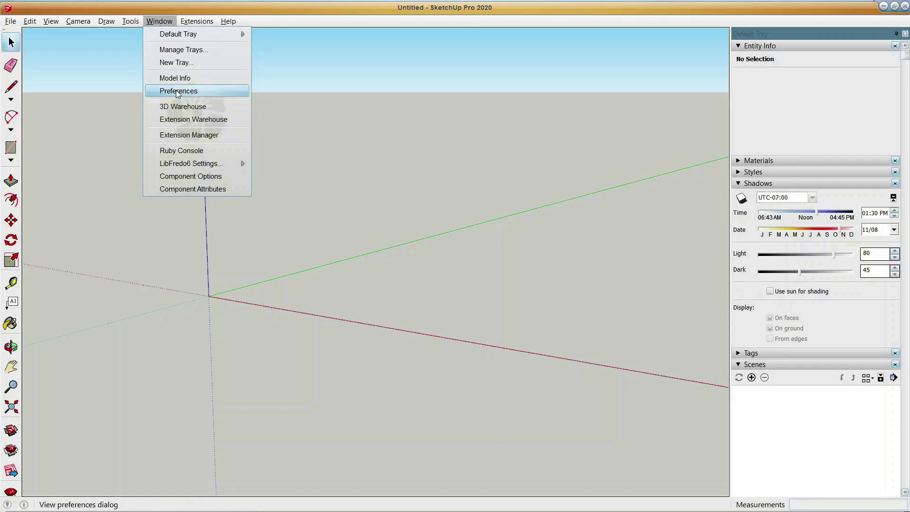
click(176, 91)
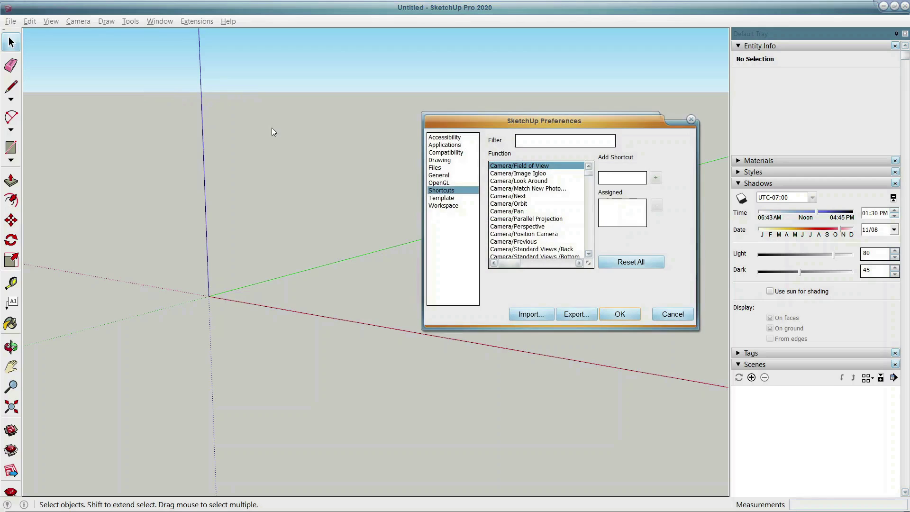
scroll(520, 194, down, 3)
scroll(521, 194, up, 1)
click(600, 179)
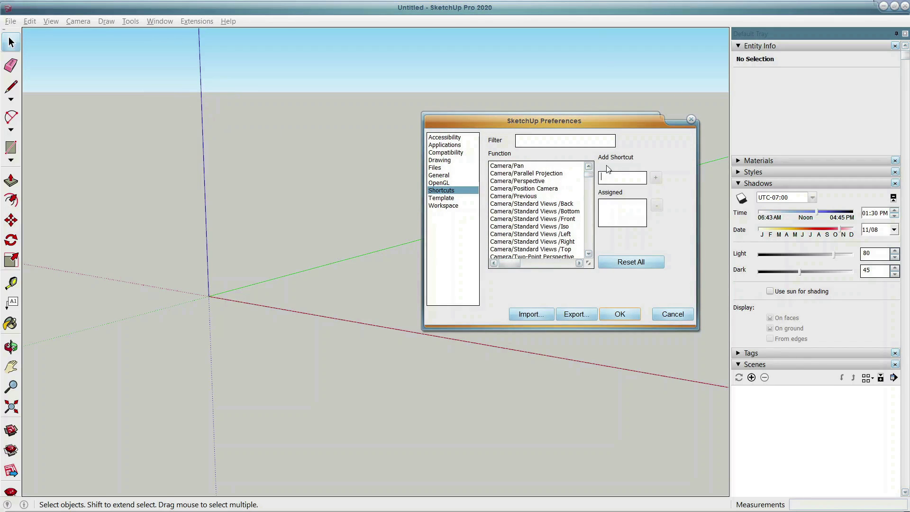
Look through the Simple and Architectural default drawing templates, and cancel the preferences dialog.
click(433, 199)
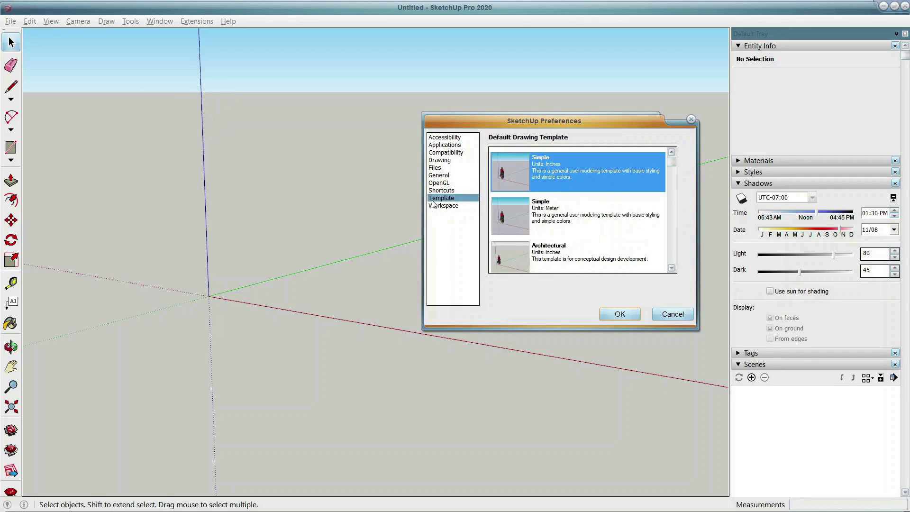
click(559, 216)
click(509, 259)
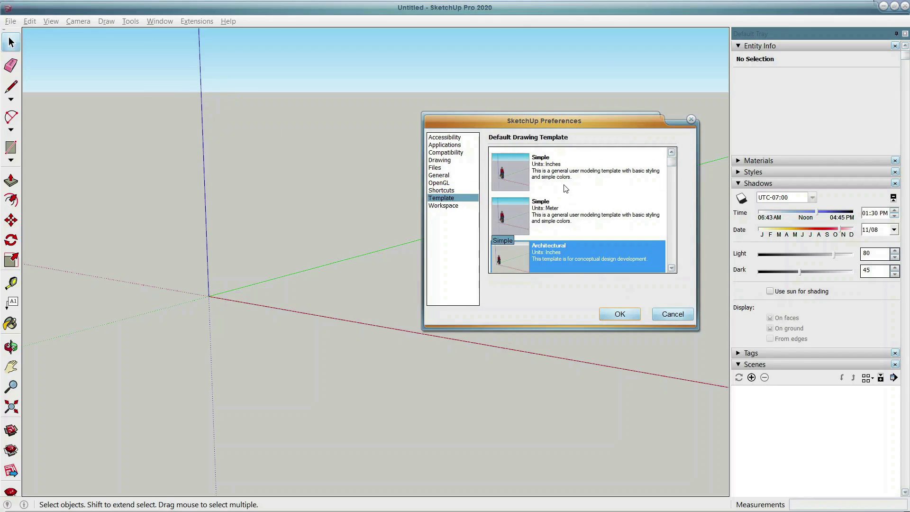
click(660, 313)
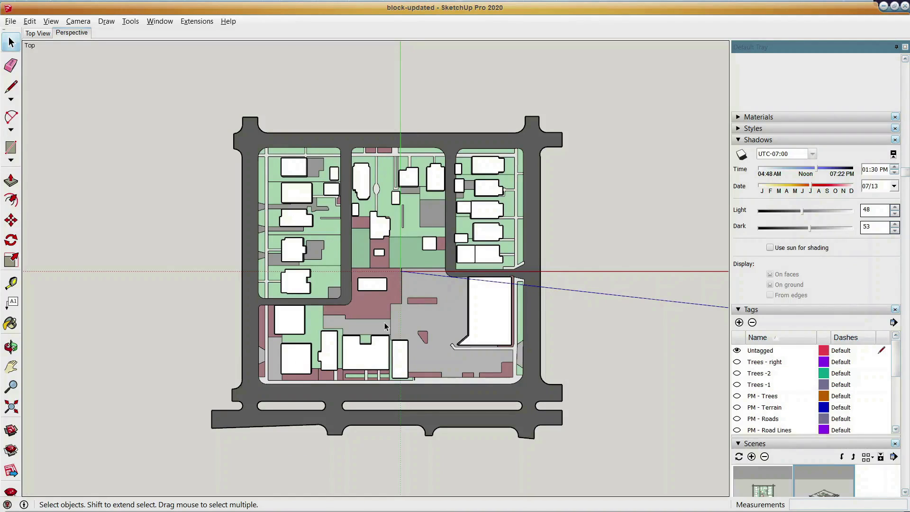
Set the Default Tray to auto-hide, reveal it, and pin it open again.
scroll(770, 169, up, 1)
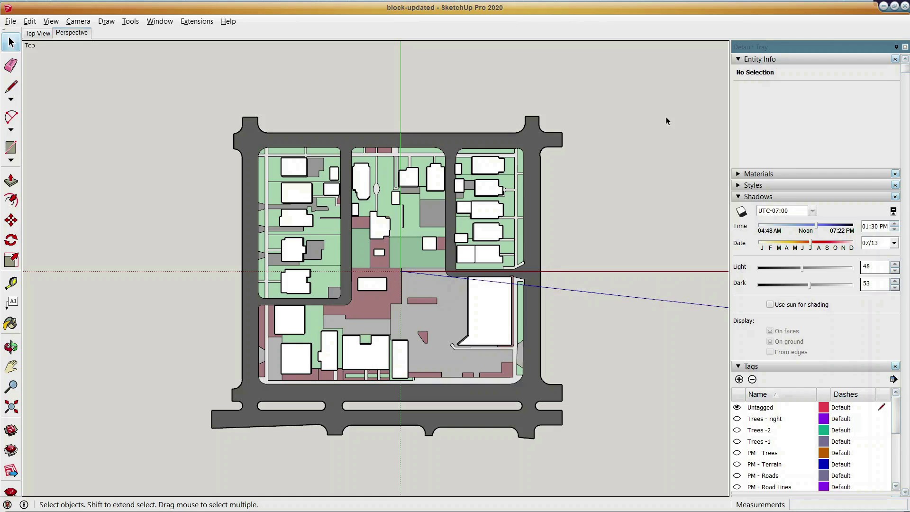
click(896, 47)
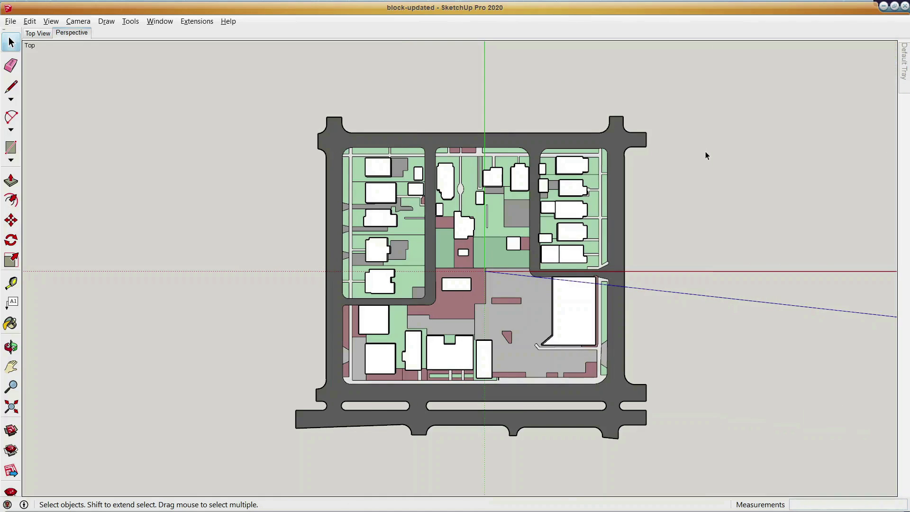
mouse_move(905, 78)
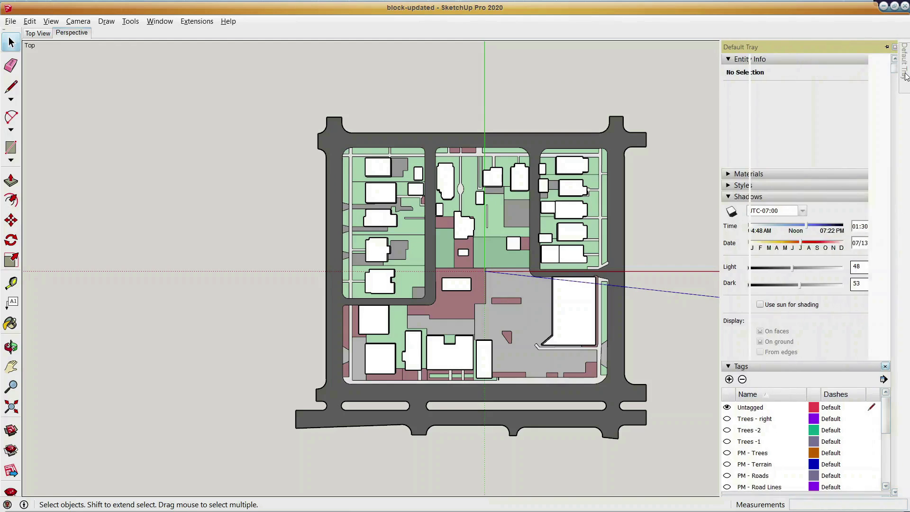
click(884, 47)
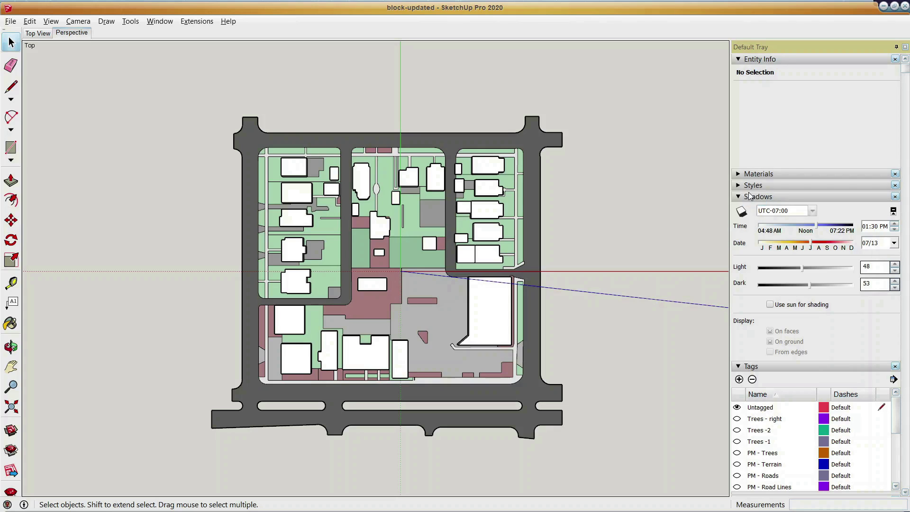
Add the Soften Edges panel to the Default Tray, and remove it again.
scroll(766, 379, down, 2)
scroll(768, 383, down, 3)
scroll(765, 411, up, 10)
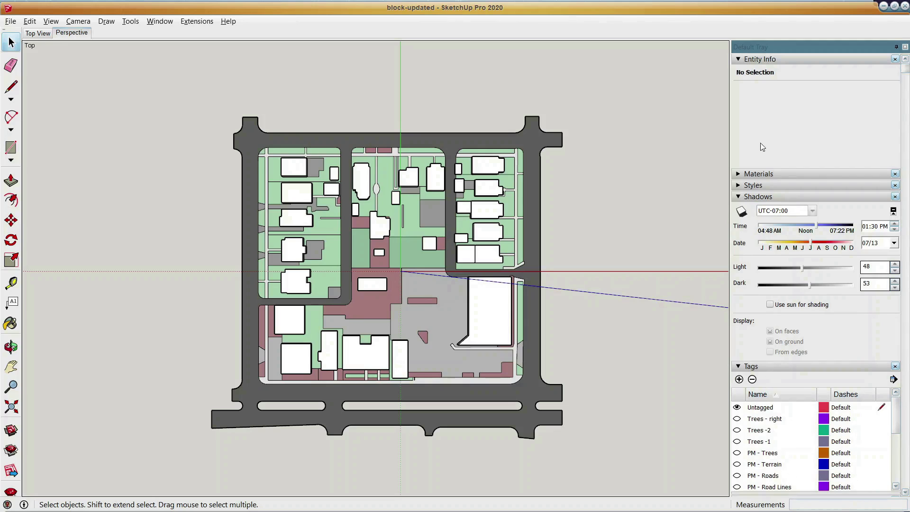
click(160, 24)
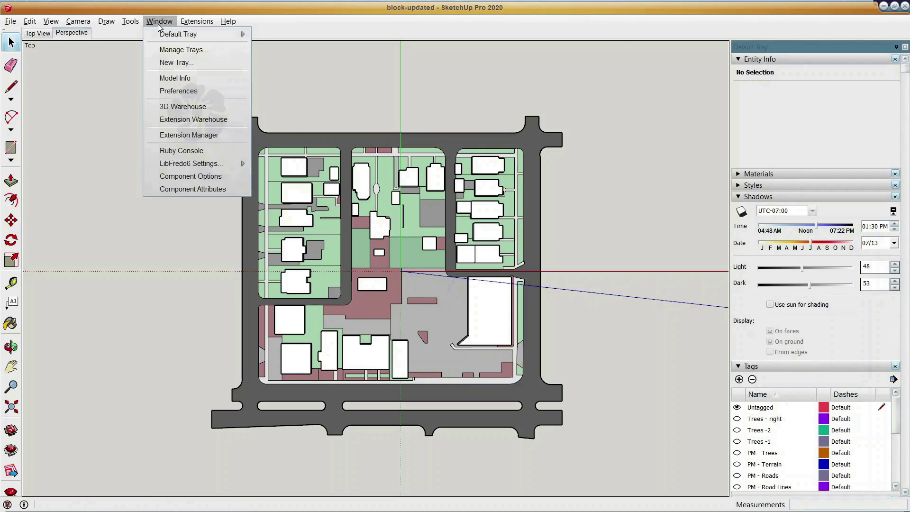
mouse_move(170, 34)
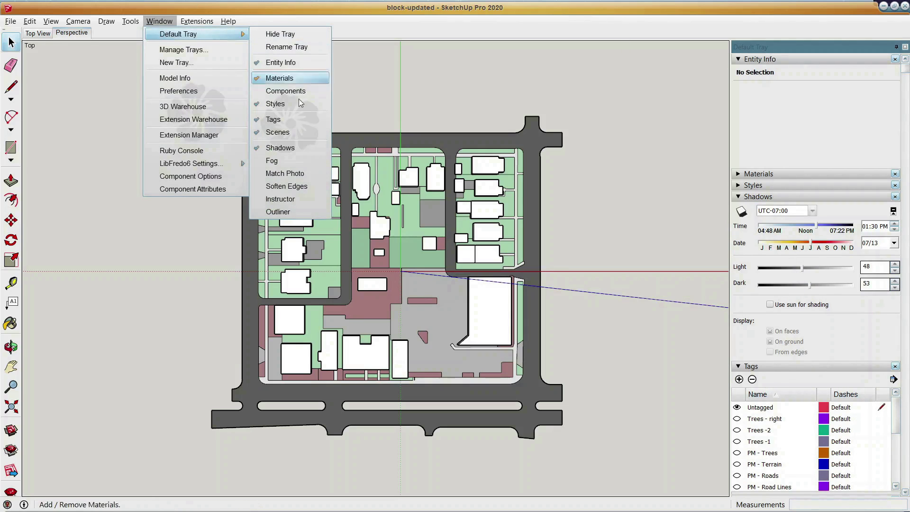
click(286, 185)
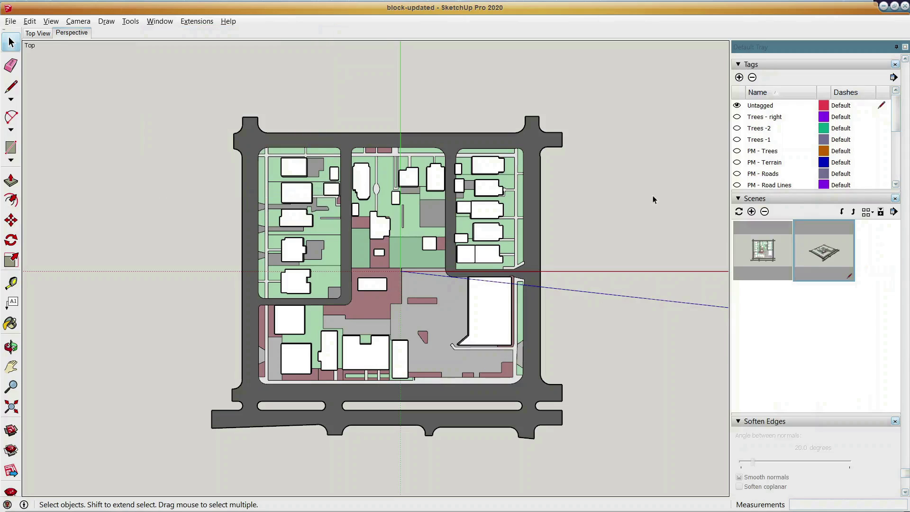
click(895, 421)
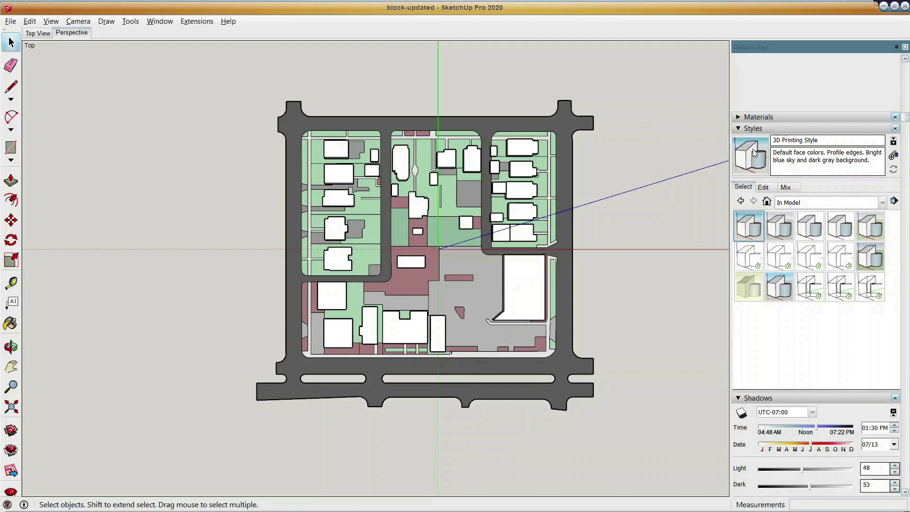
Set the profile edge thickness of the 3D Printing Style to 1.
click(763, 186)
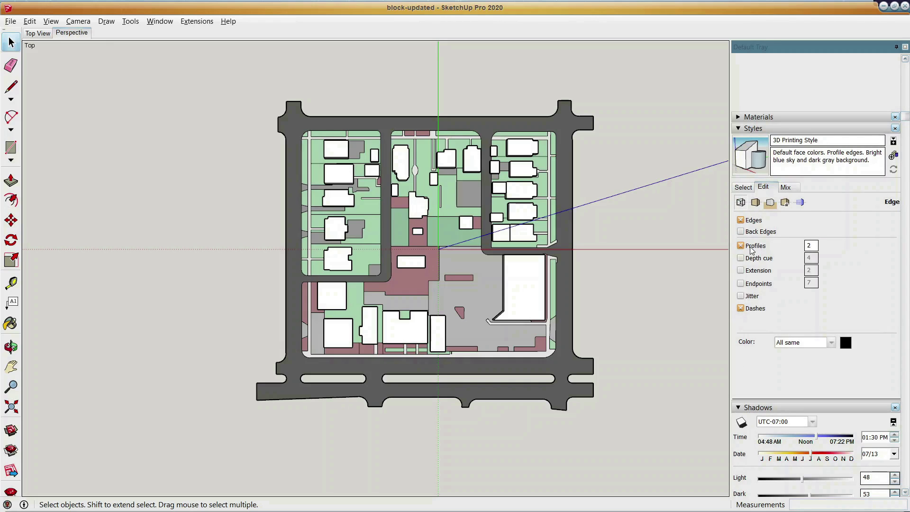
click(810, 245)
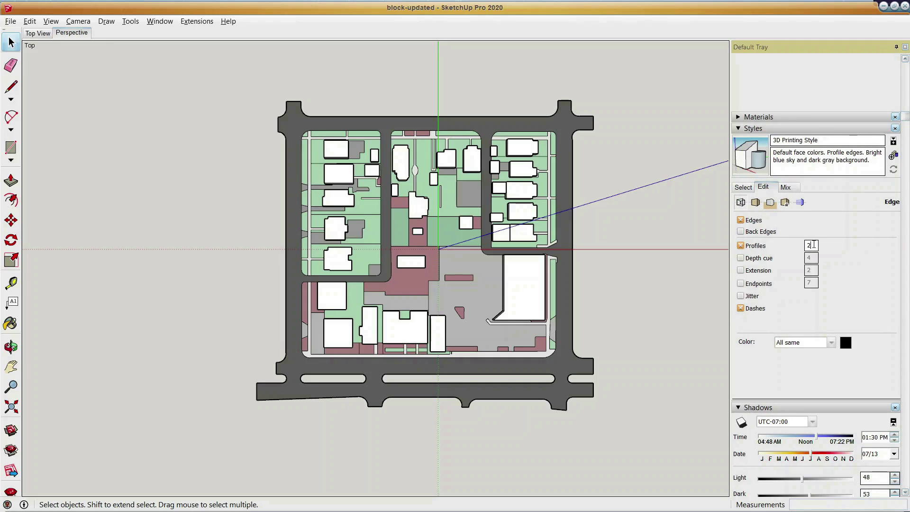
text(1)
key(Return)
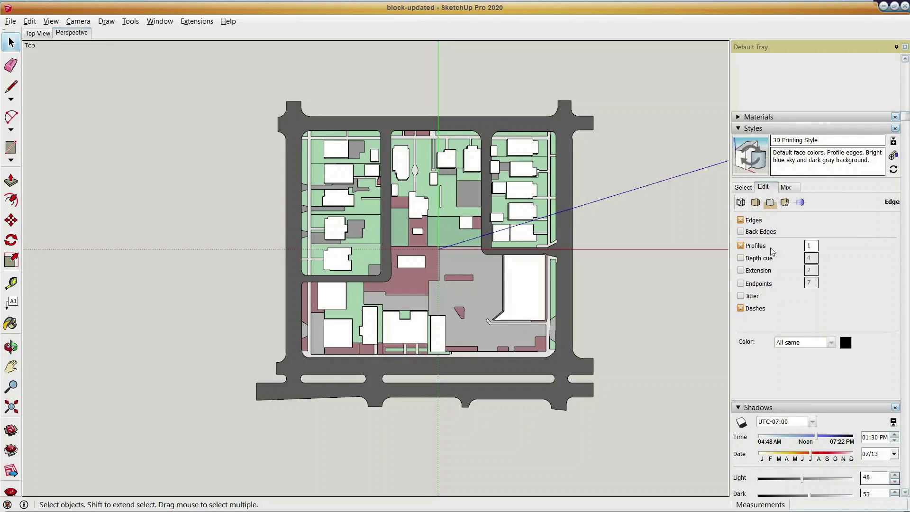
Hide the profiles and edges of the block model and restore them, framing both colour versions of the block.
click(743, 246)
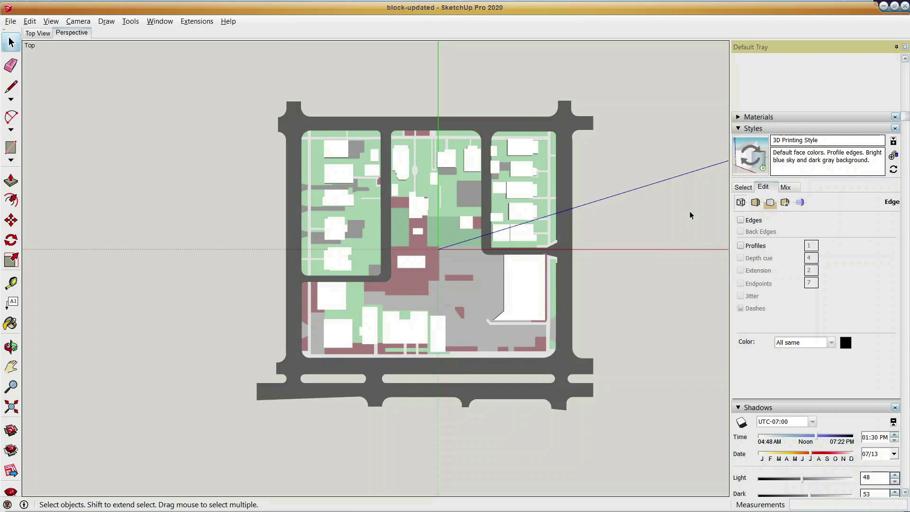
click(743, 222)
scroll(670, 254, down, 3)
shift+middle_drag(668, 254, 393, 270)
scroll(455, 260, down, 1)
shift+middle_drag(449, 259, 383, 262)
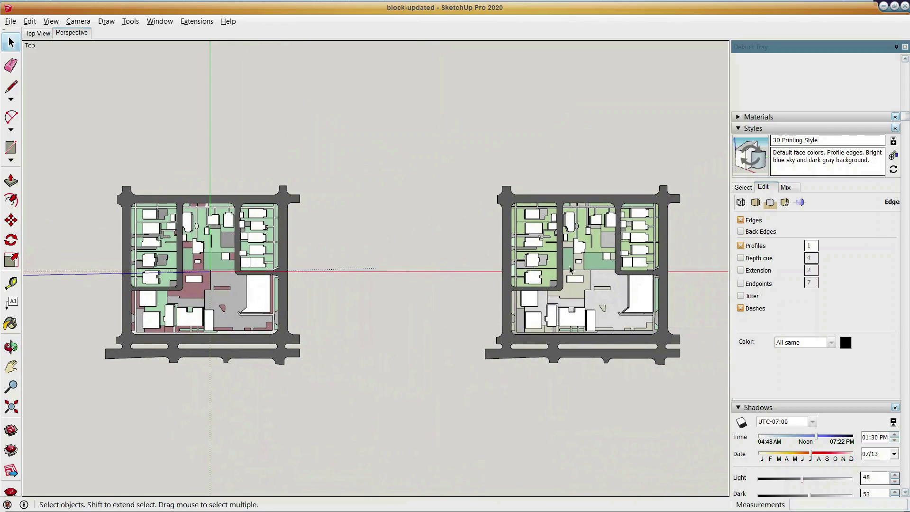
Turn off profiles and edges in the style, and compare the two block colour schemes without outlines.
click(741, 247)
click(741, 221)
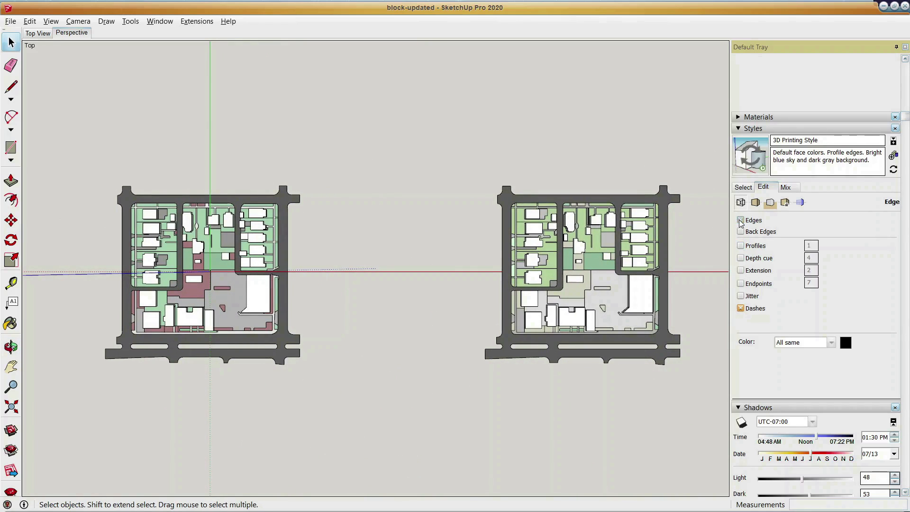
scroll(568, 244, up, 1)
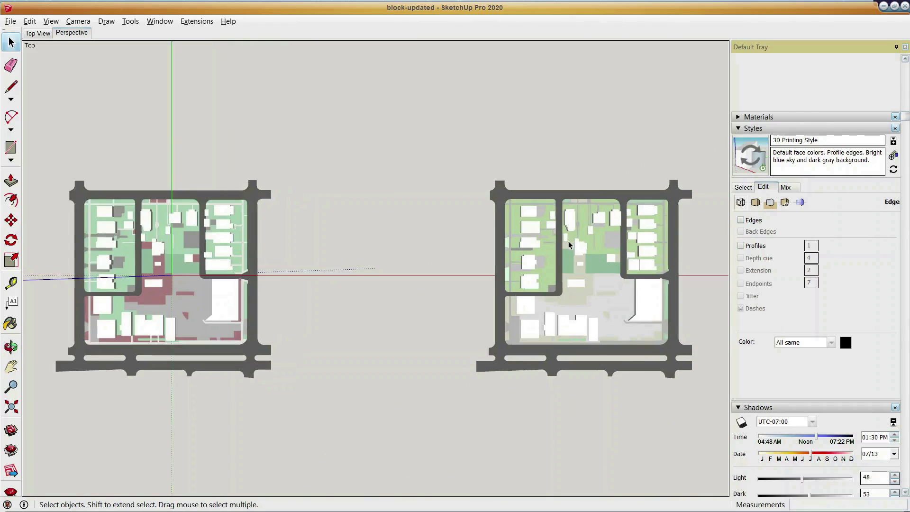
scroll(569, 244, up, 2)
shift+middle_drag(565, 254, 467, 260)
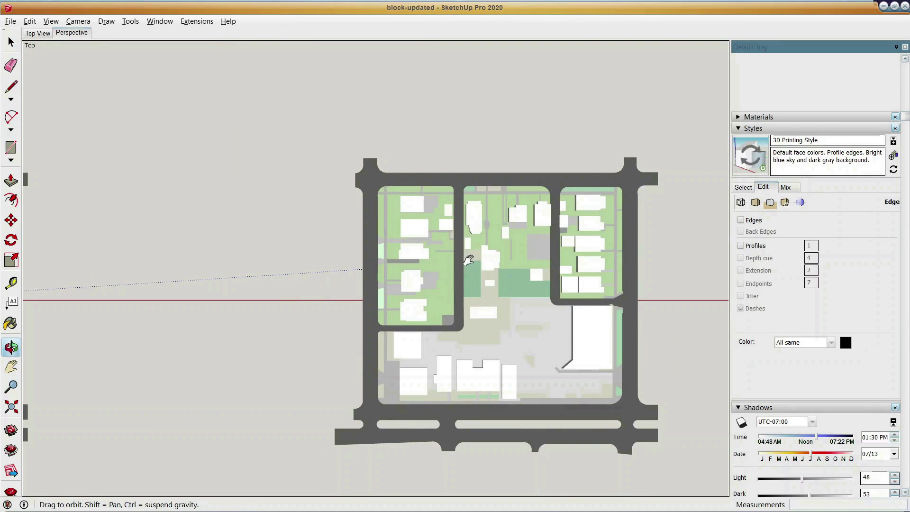
key(space)
scroll(475, 248, down, 3)
shift+middle_drag(391, 267, 540, 282)
scroll(436, 258, up, 5)
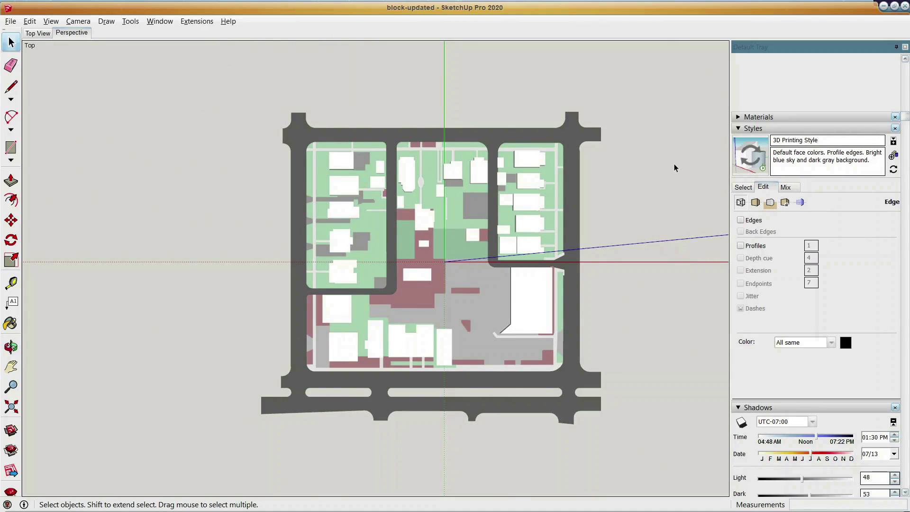
Try the Construction Documentation Style and another style from the Assorted Styles collection on the block model.
click(744, 187)
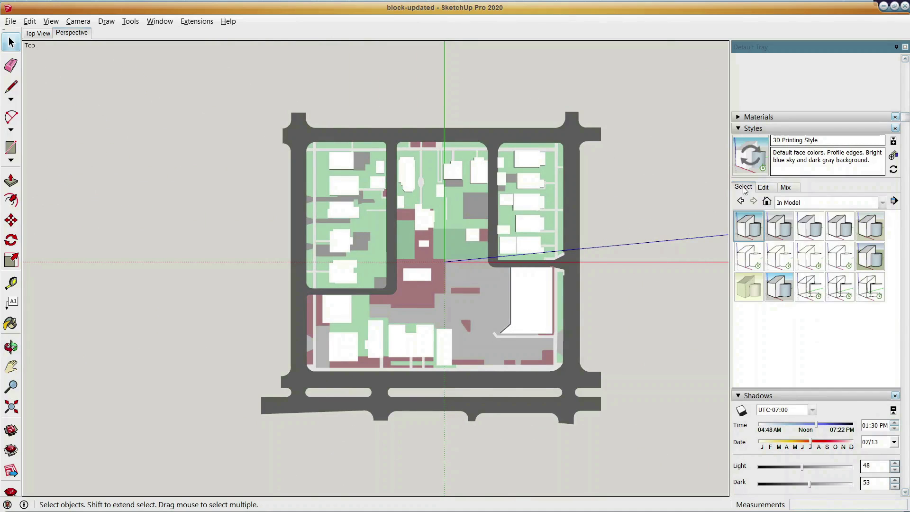
click(807, 227)
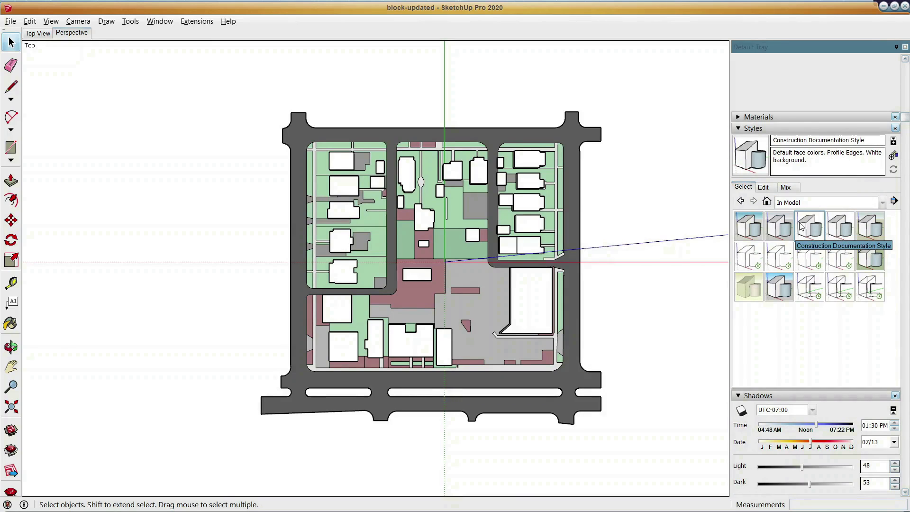
click(800, 204)
click(805, 232)
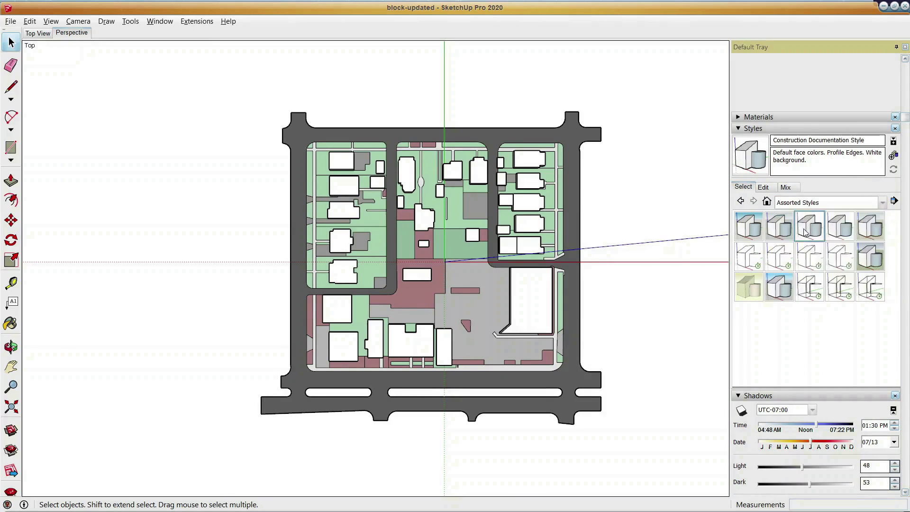
click(749, 260)
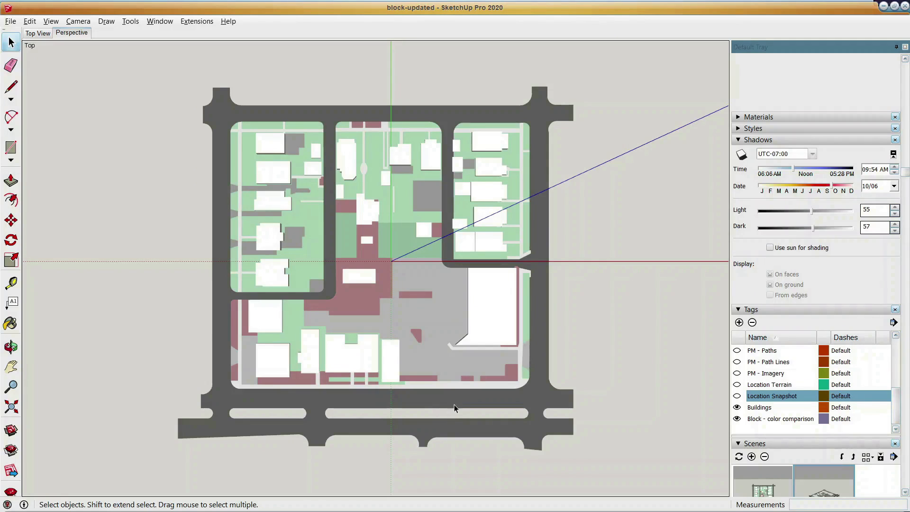
Turn on shadows and set the sun to 11:29 AM on 07/28.
click(742, 156)
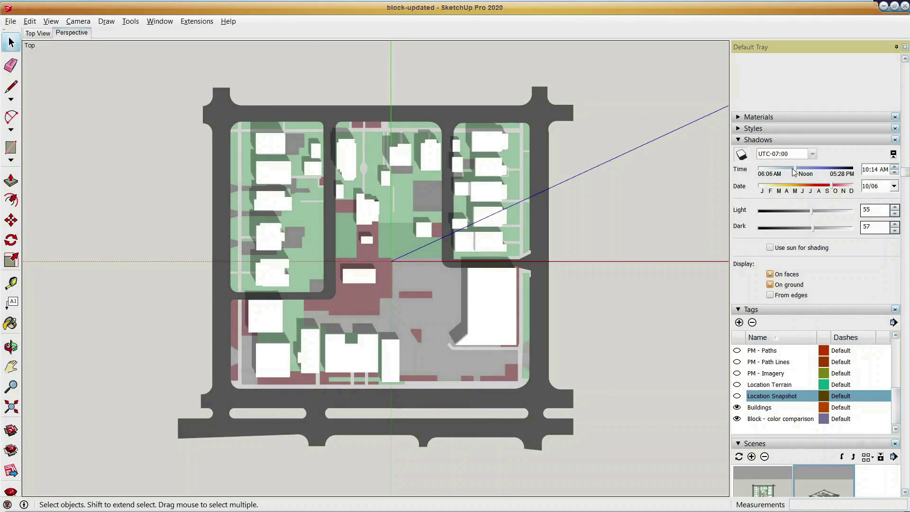
drag(795, 166, 773, 164)
drag(791, 168, 813, 191)
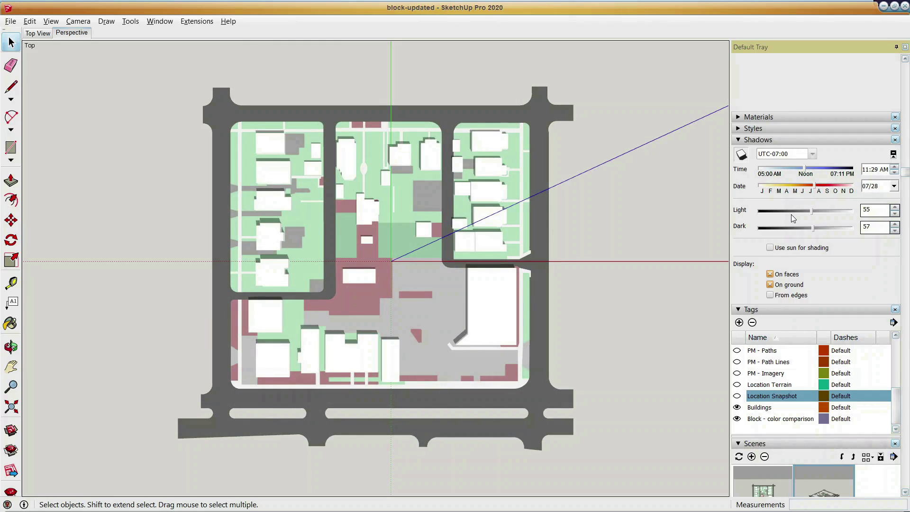
Switch shadows on faces off and back on, and set the shadow Light to 46 and Dark to 52.
click(770, 275)
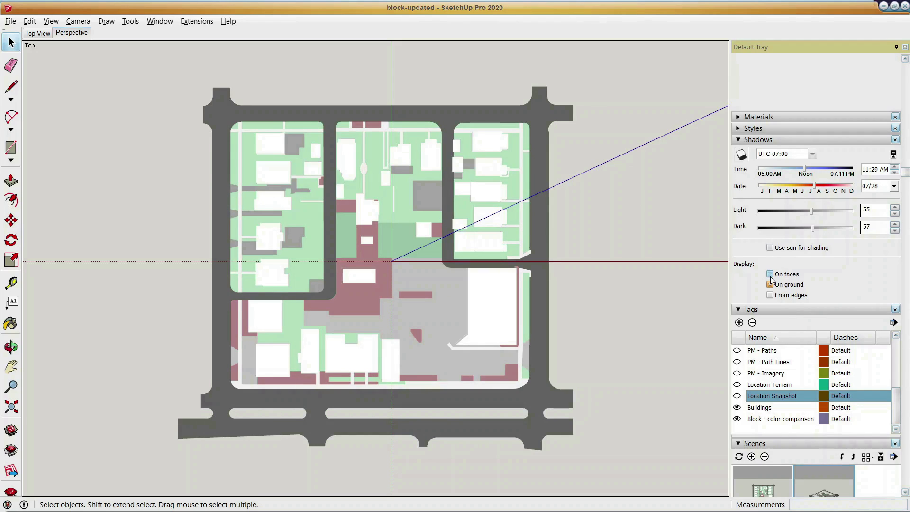
click(770, 275)
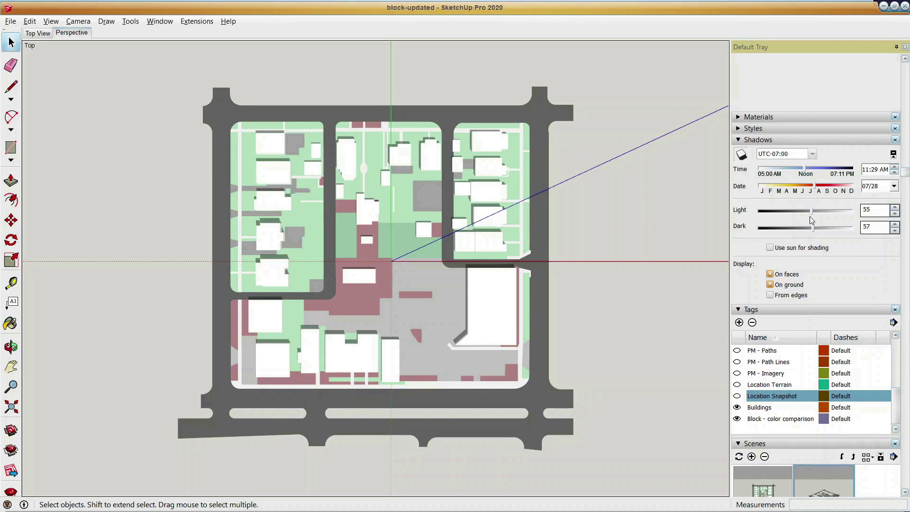
mouse_move(809, 213)
mouse_down()
mouse_move(822, 213)
mouse_move(801, 218)
mouse_move(808, 229)
mouse_up()
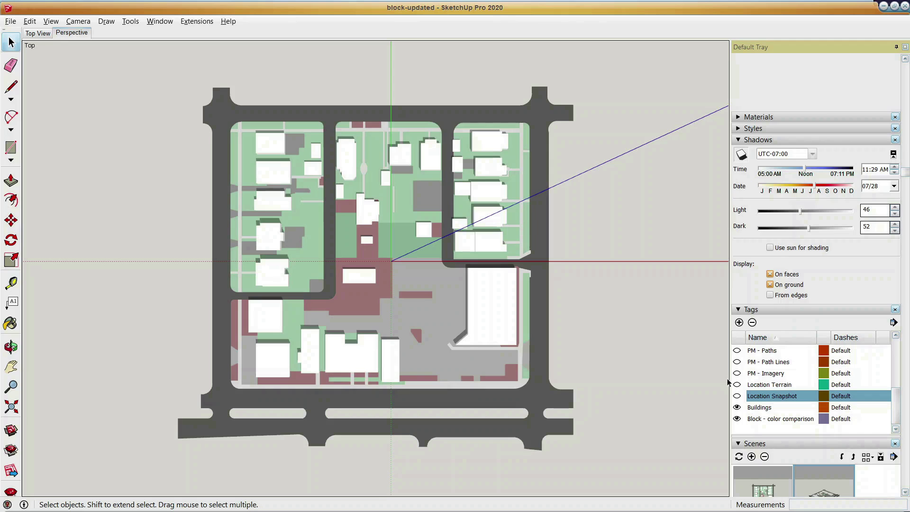
Show the Location Snapshot tag over the block, and hide it again.
click(737, 397)
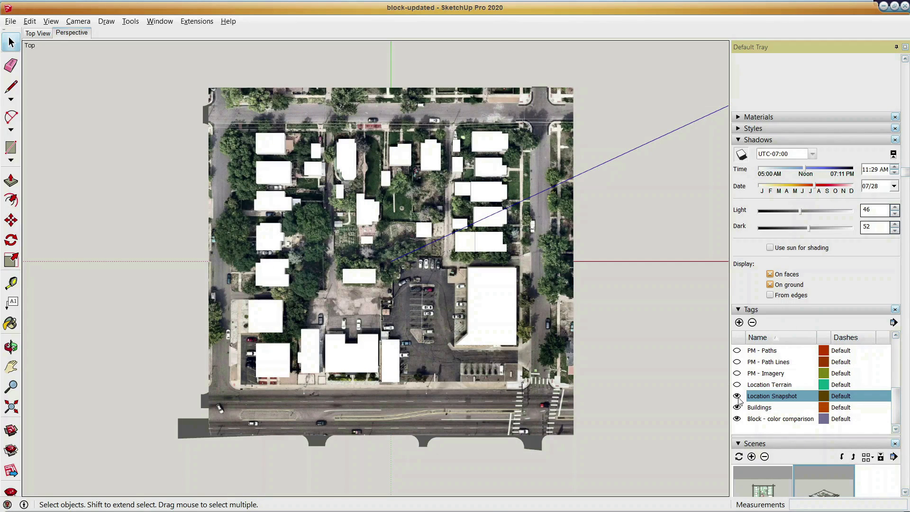
click(737, 396)
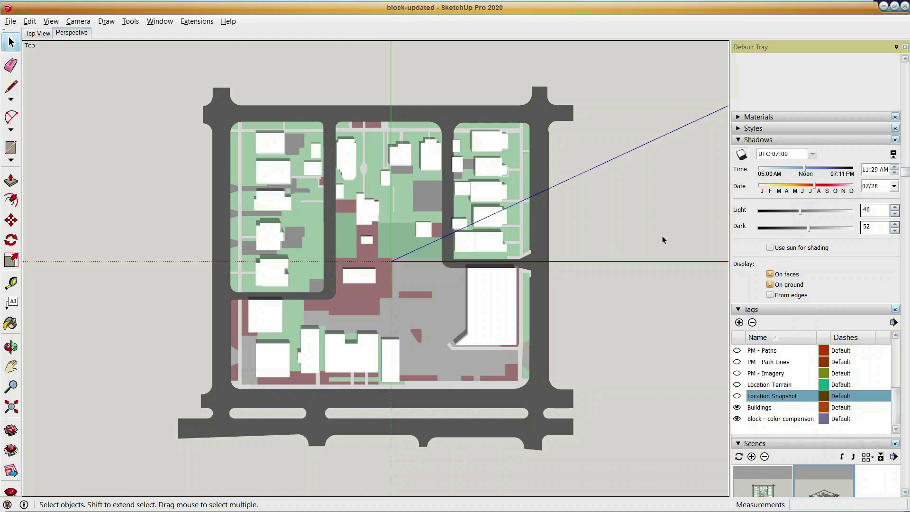
Turn off the shadows and toggle the Trees - right tag's visibility, leaving its trees shown across the block.
click(740, 155)
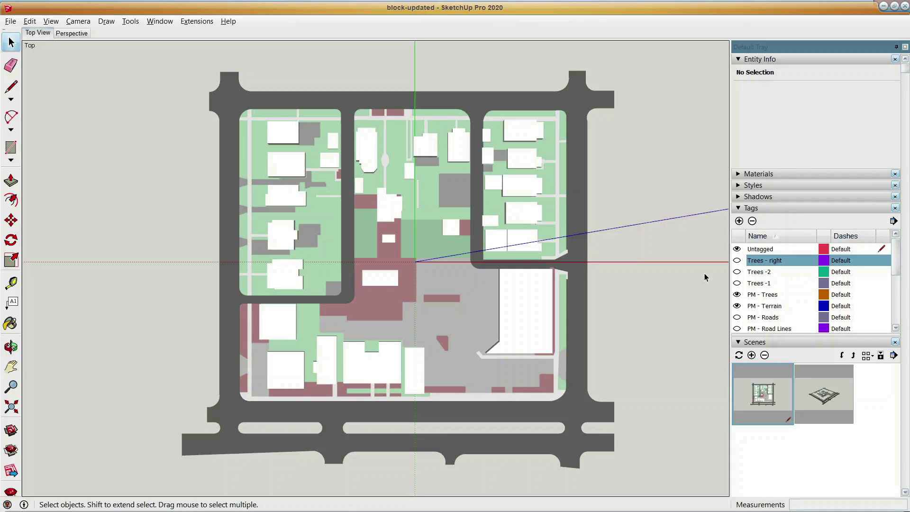
click(737, 261)
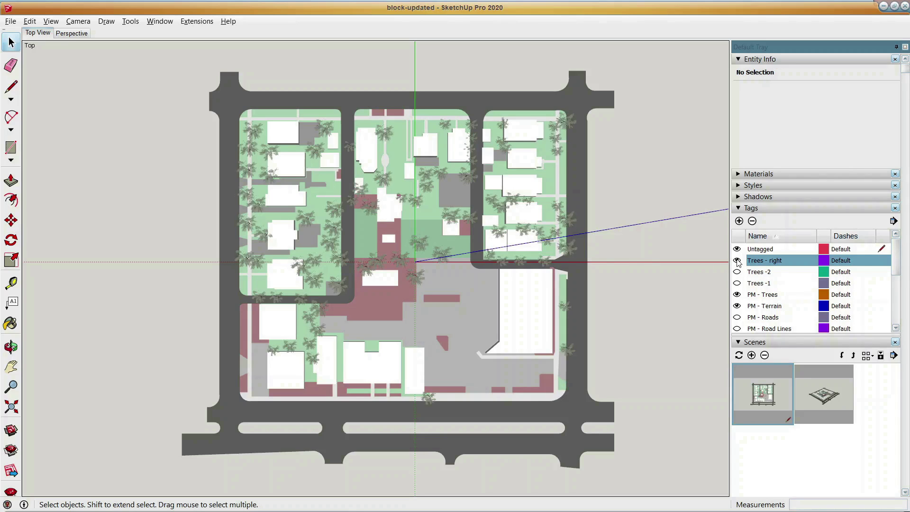
click(738, 260)
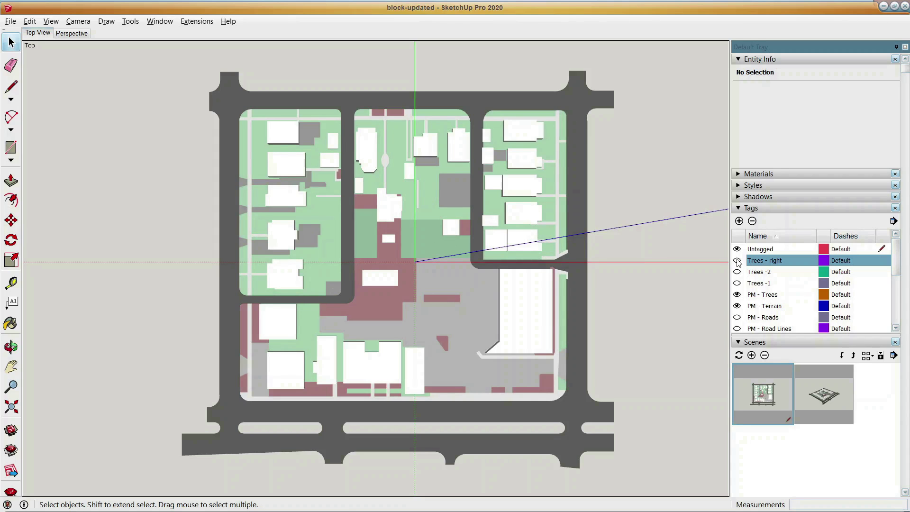
click(737, 261)
Hide the Buildings tag and show it again.
scroll(764, 295, down, 3)
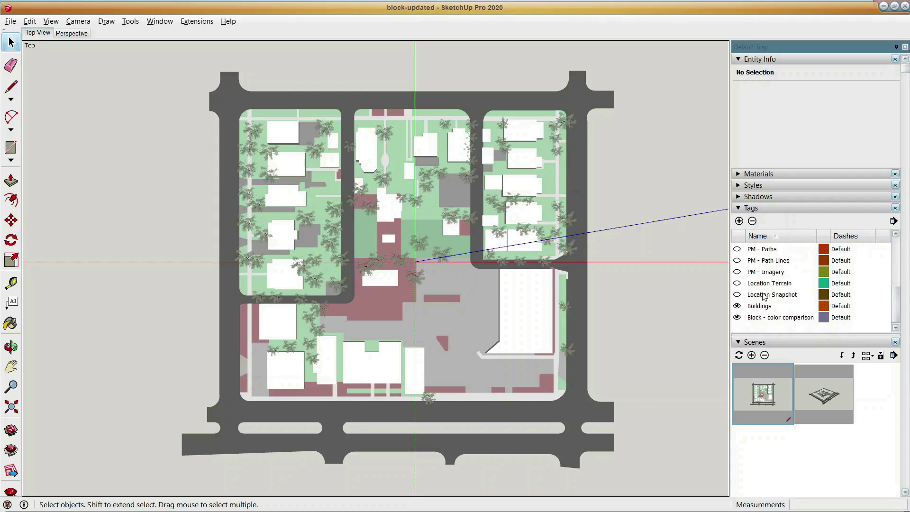
click(738, 306)
click(738, 307)
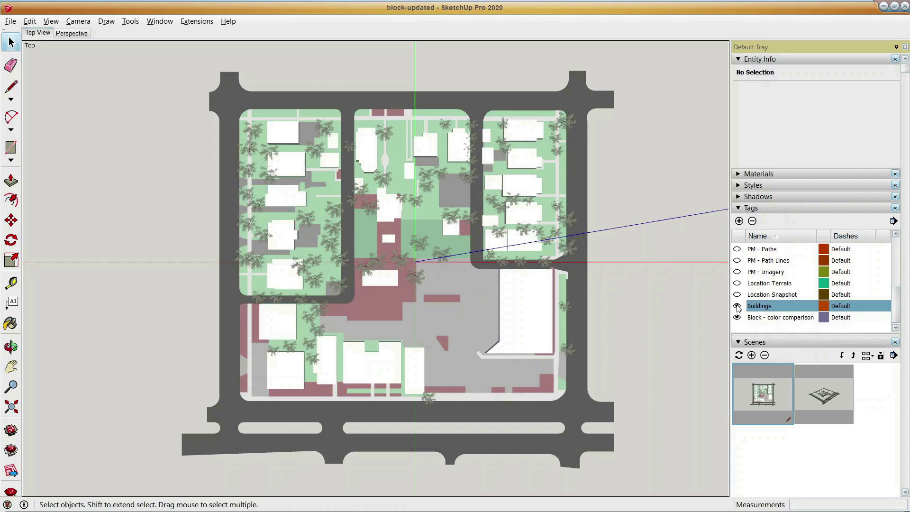
Show the aerial photo on the PM - Imagery tag around the block, and hide it again.
scroll(743, 309, up, 2)
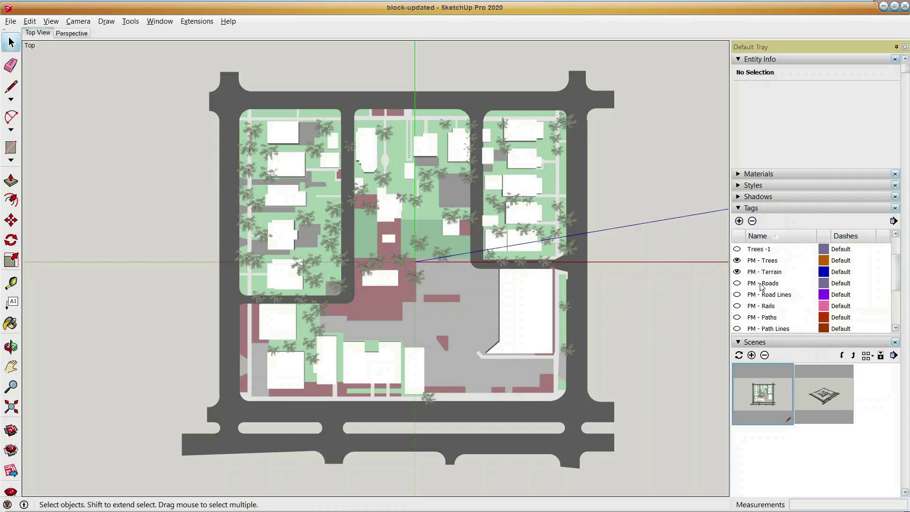
scroll(767, 326, down, 2)
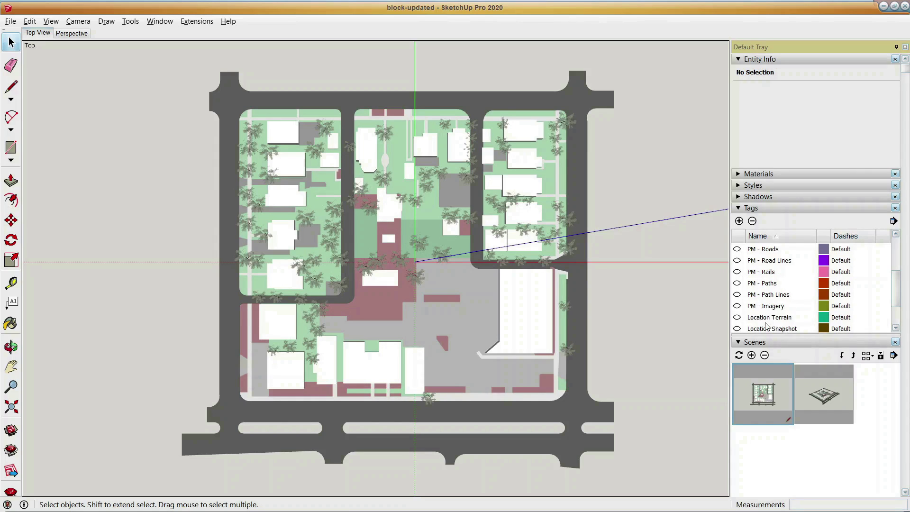
click(736, 307)
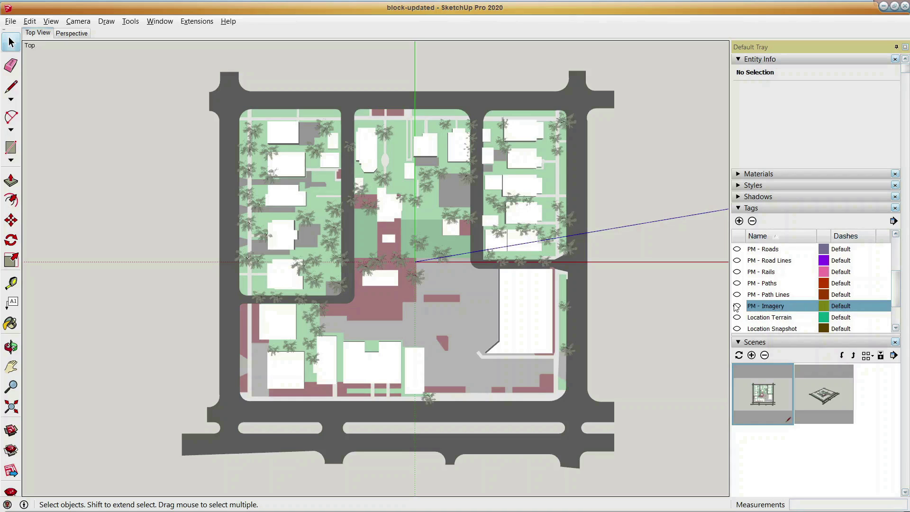
click(736, 306)
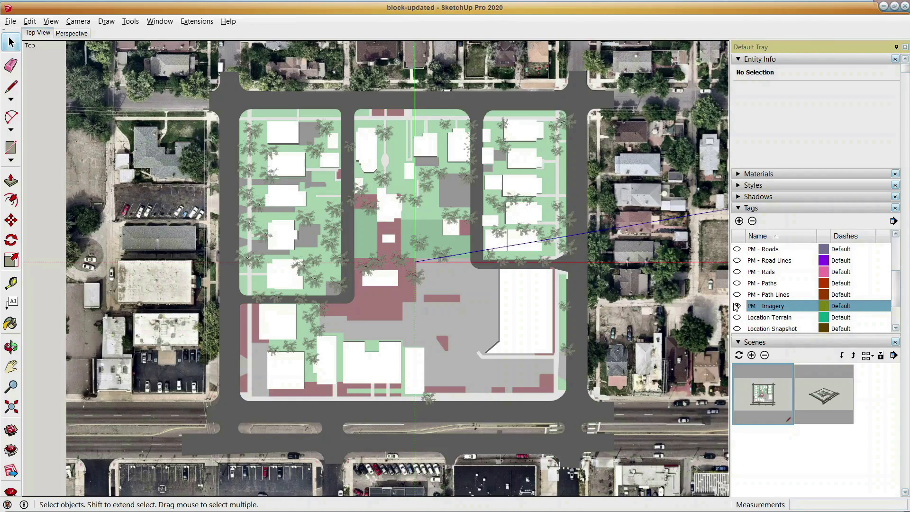
click(736, 306)
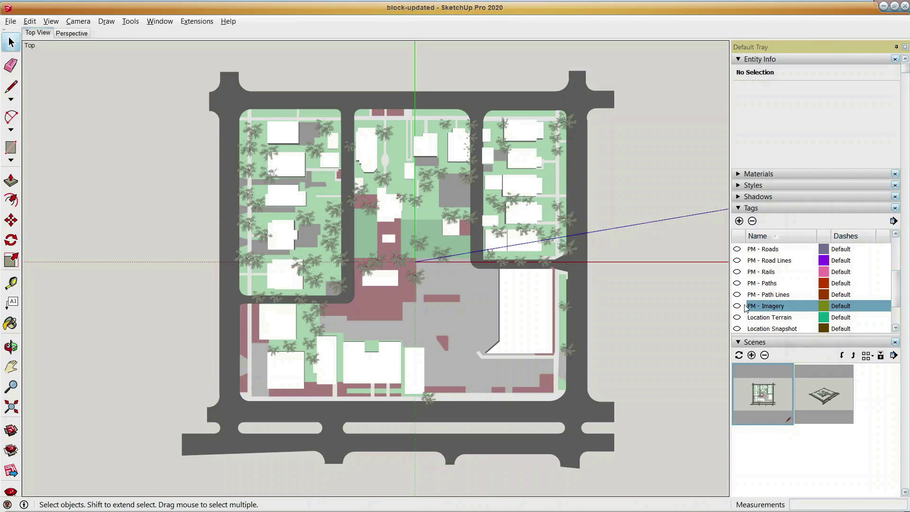
Hide the trees through the PM - Trees tag and switch that tag back on.
scroll(771, 308, up, 1)
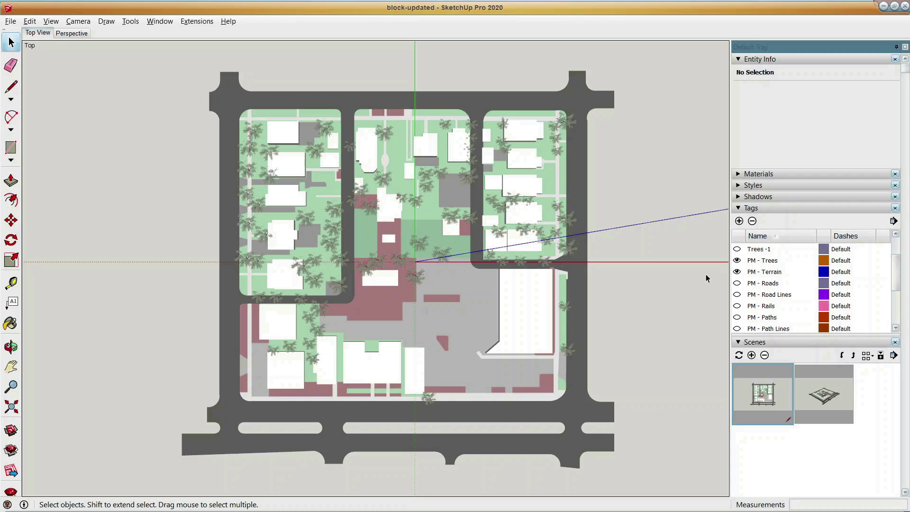
click(737, 260)
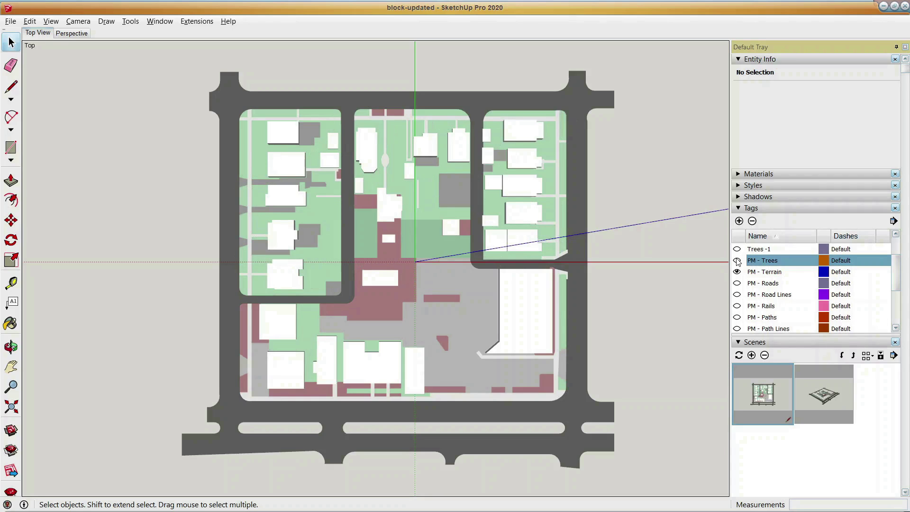
click(737, 260)
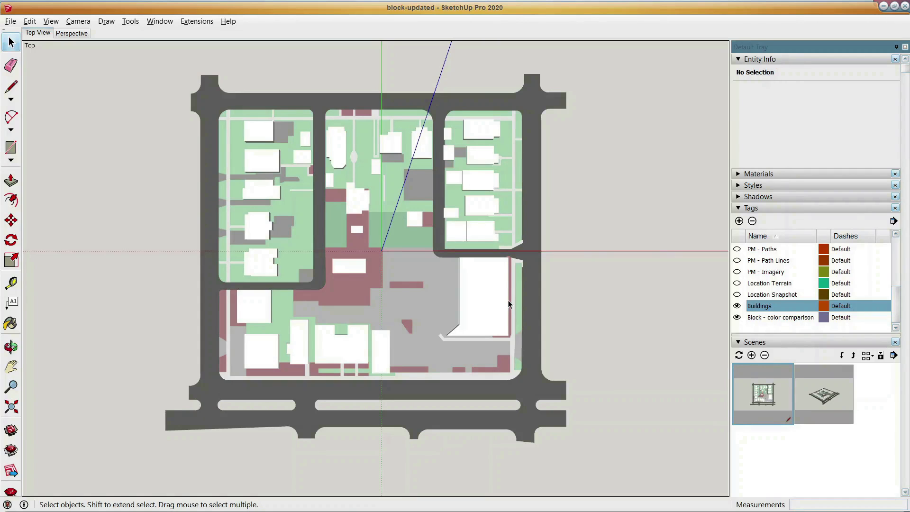
Draw a rectangle of about 4,879 ft² on the empty ground east of the block and extrude it about 77'.
key(r)
click(600, 201)
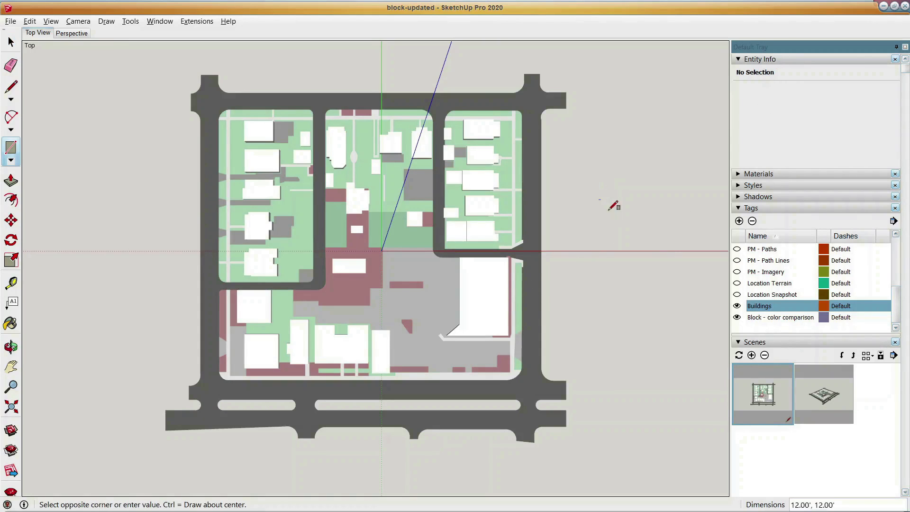
click(658, 246)
key(p)
click(631, 217)
click(630, 209)
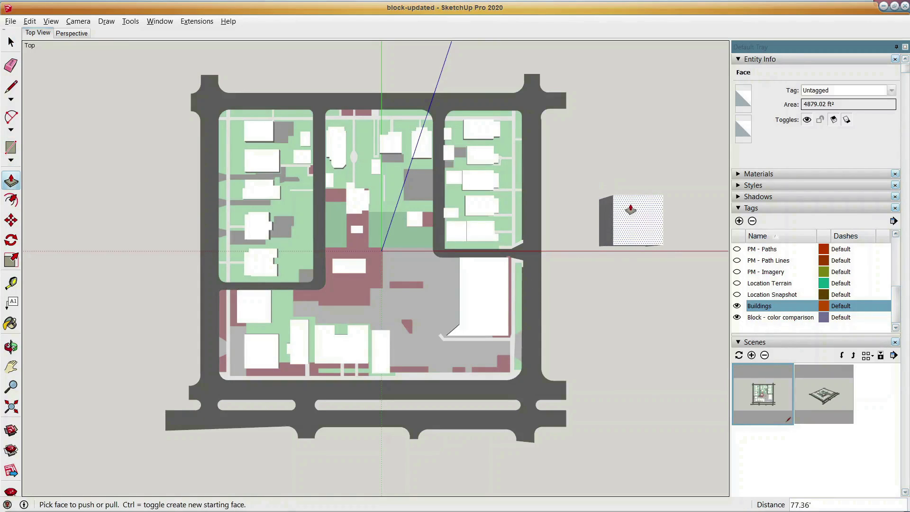
Assign all faces of the new box to the Buildings tag, and toggle that tag off and on to test it.
key(space)
middle_drag(623, 288, 597, 223)
drag(579, 158, 674, 288)
middle_drag(656, 303, 642, 275)
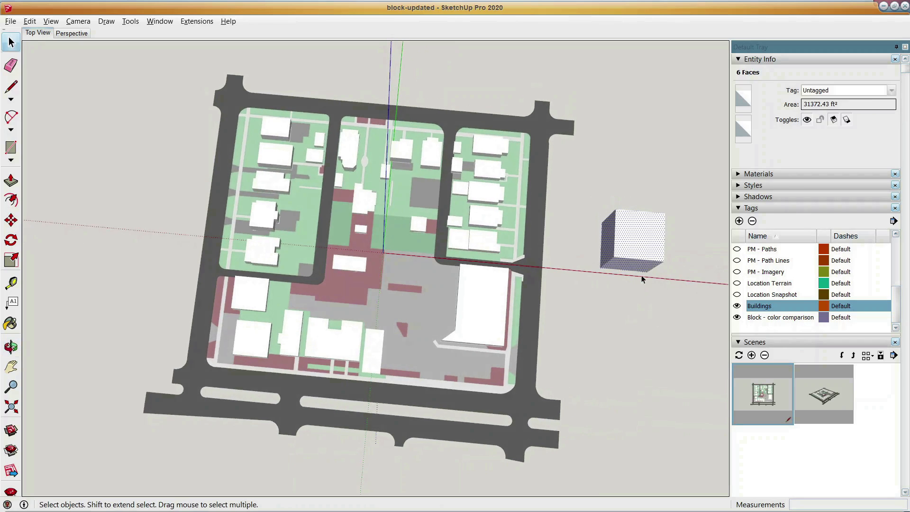
click(817, 90)
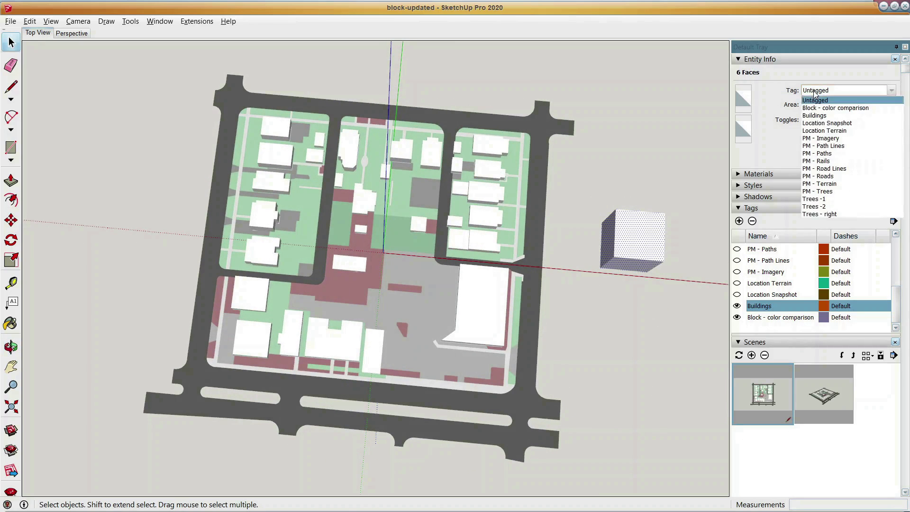
click(815, 116)
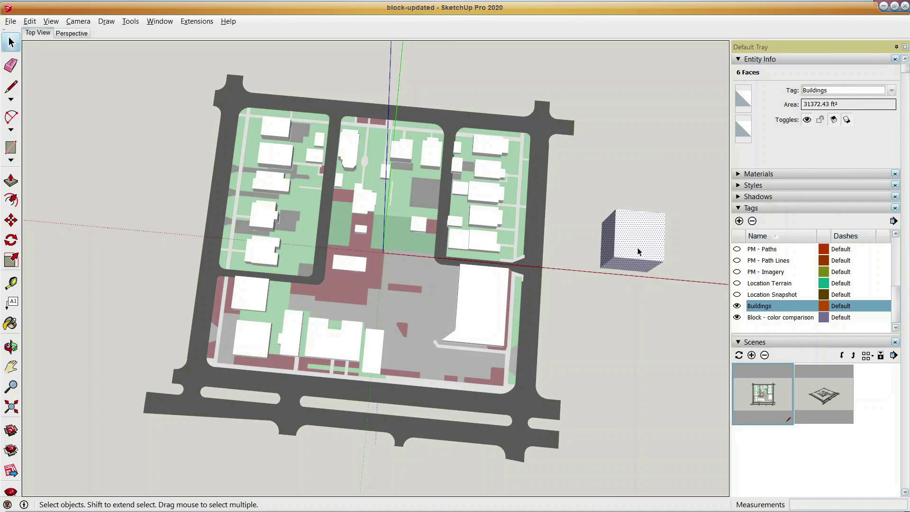
click(737, 306)
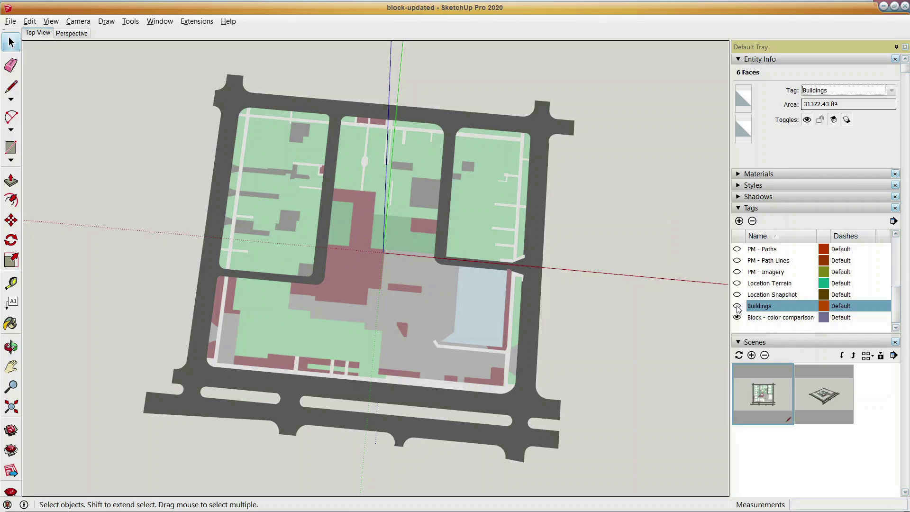
click(737, 306)
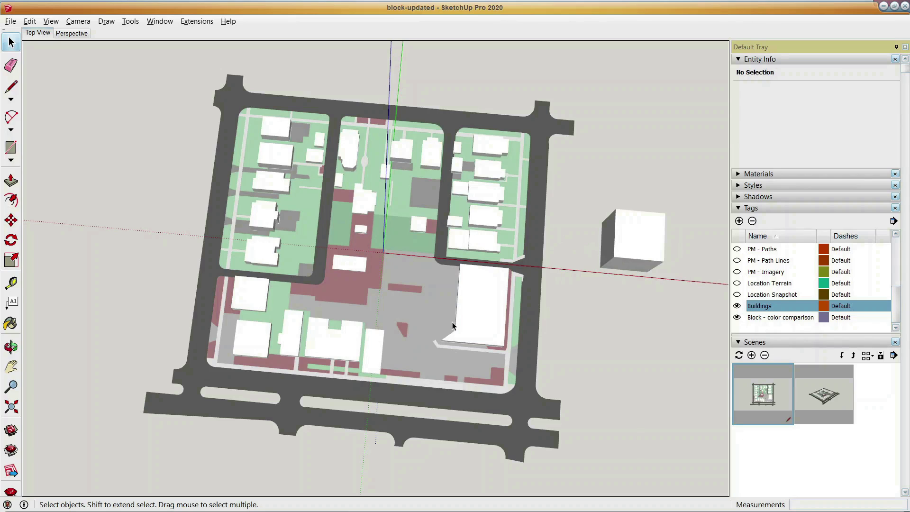
Select the large grey paved ground face to read its tag and area, and clear the selection.
click(434, 284)
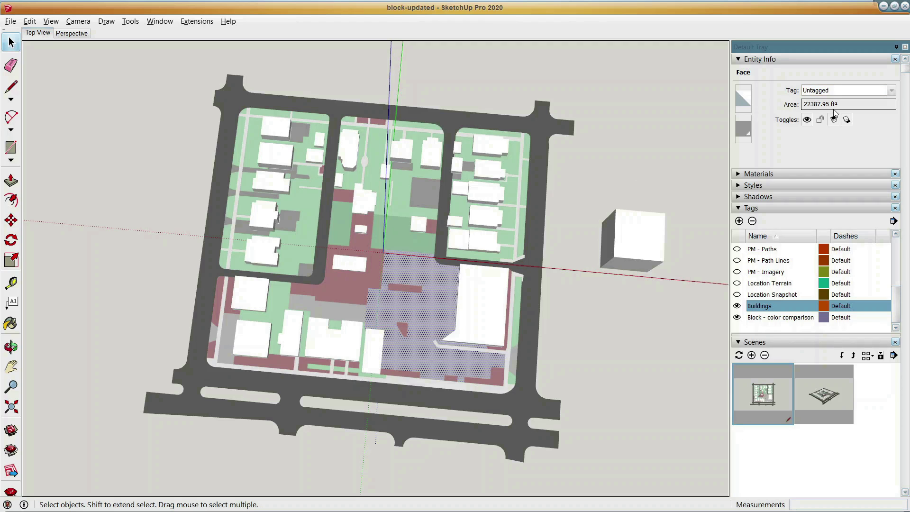
middle_drag(584, 337, 552, 307)
click(544, 311)
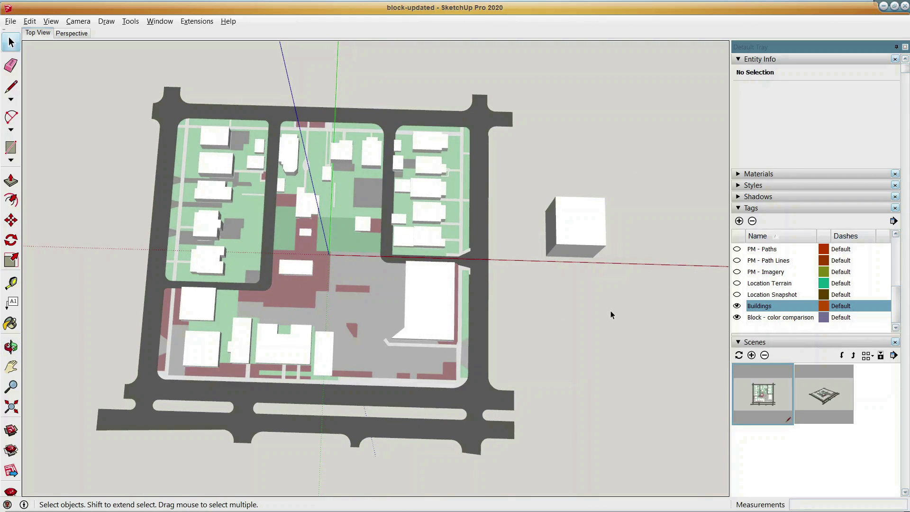
Turn on Edges and Profiles in the edge settings of the 3D Printing Style.
click(738, 186)
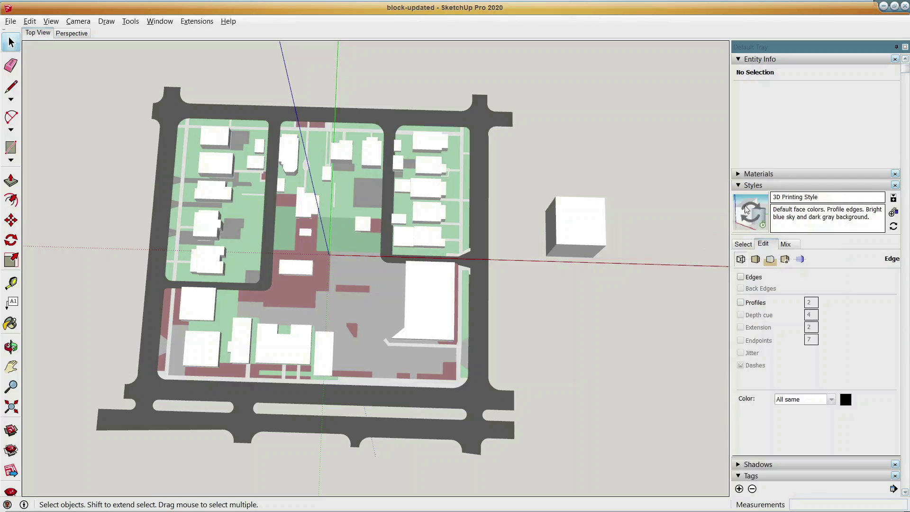
click(741, 277)
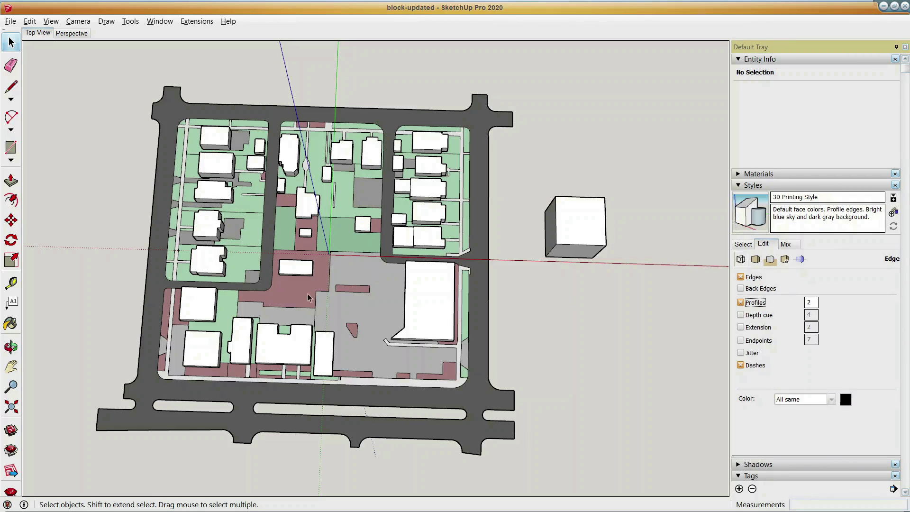
Draw a circle with a radius of about 55' on the empty ground south of the box.
right_click(8, 159)
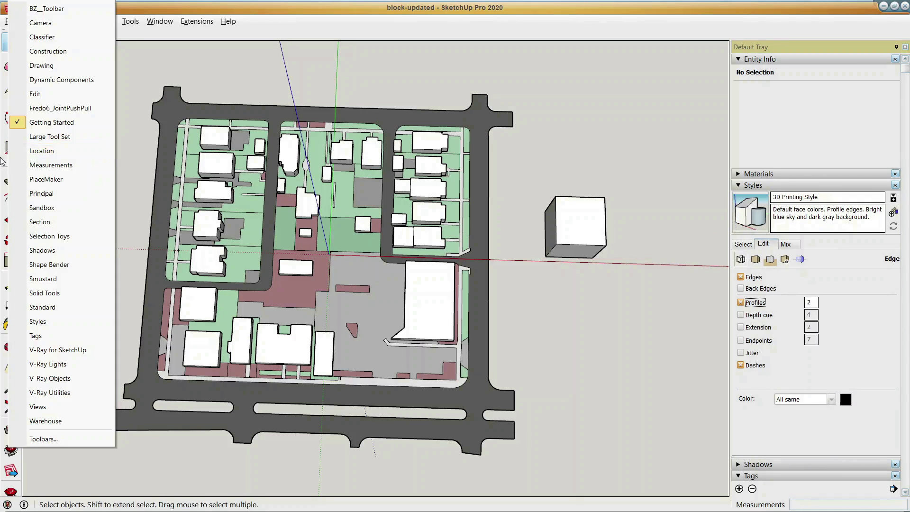
click(10, 161)
click(28, 204)
click(612, 332)
click(635, 303)
key(space)
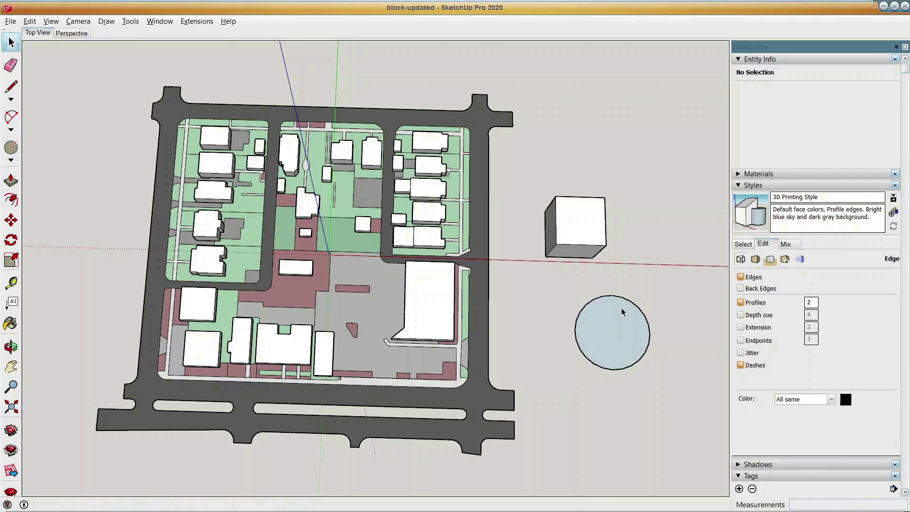
Select the circle's edge and set its number of segments to 60.
scroll(622, 311, up, 5)
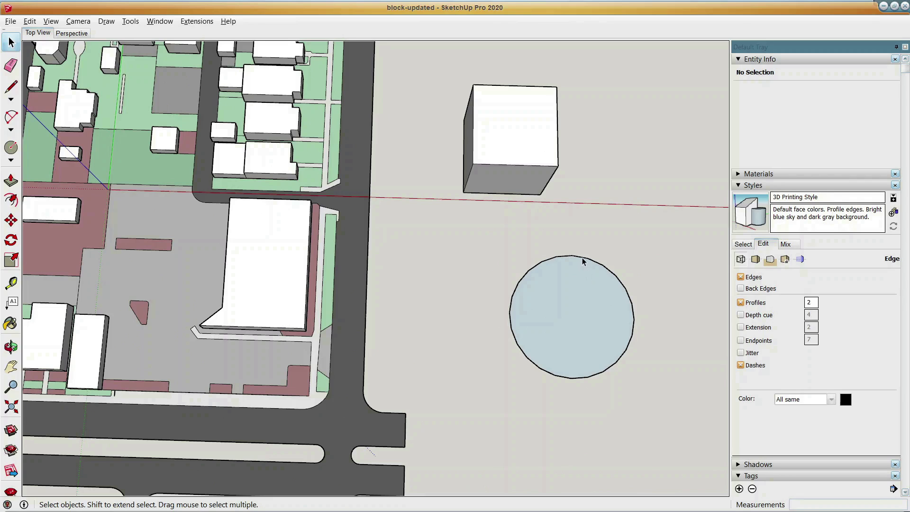
scroll(598, 265, up, 1)
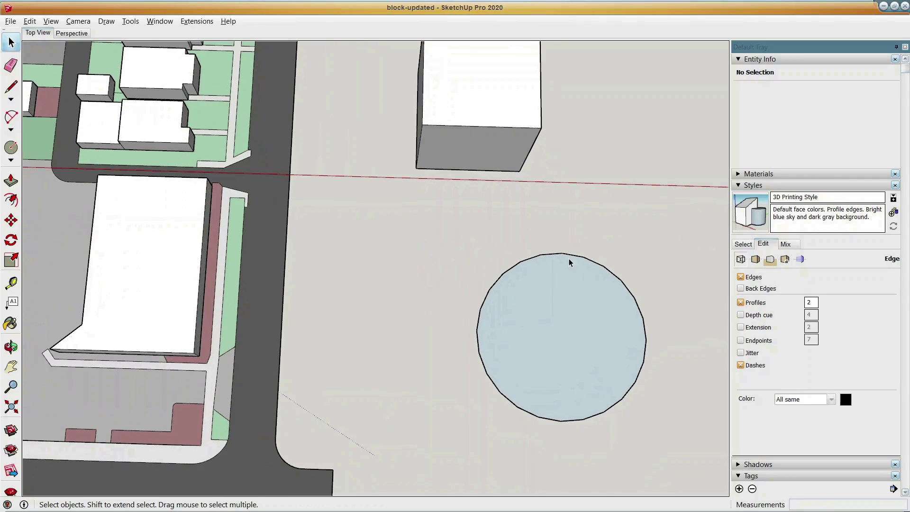
click(596, 269)
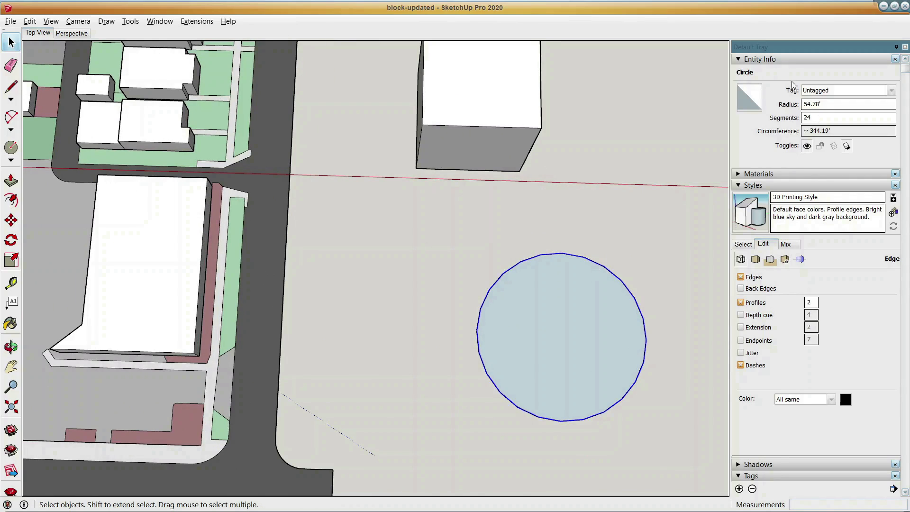
click(812, 119)
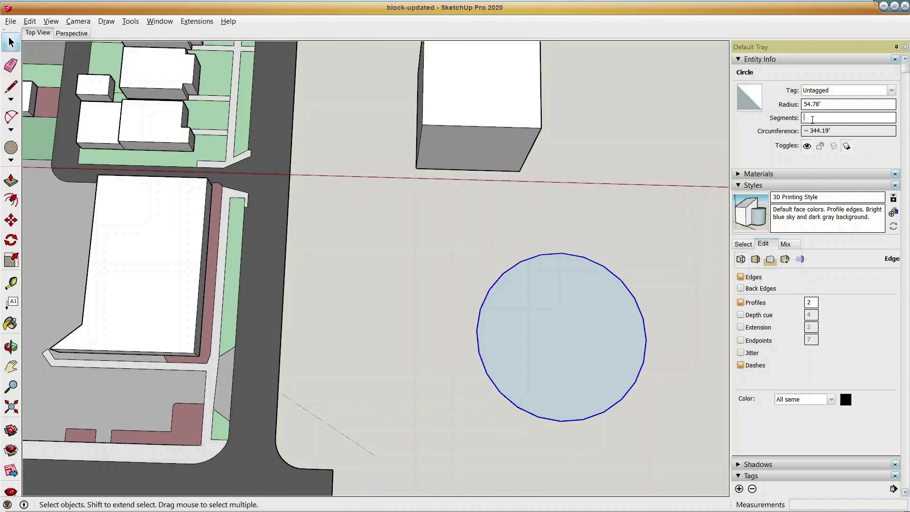
text(60)
key(Return)
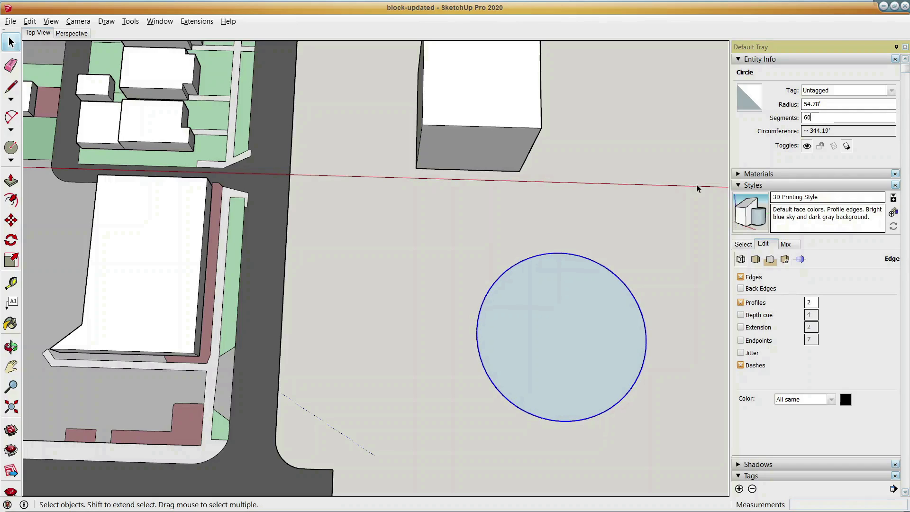
click(595, 247)
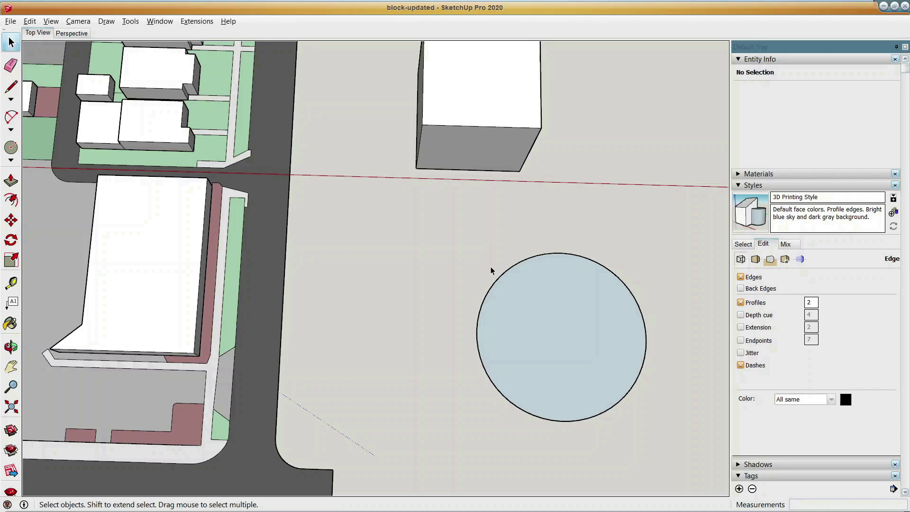
Look through the list of material collections and choose the Colors collection.
scroll(490, 267, down, 4)
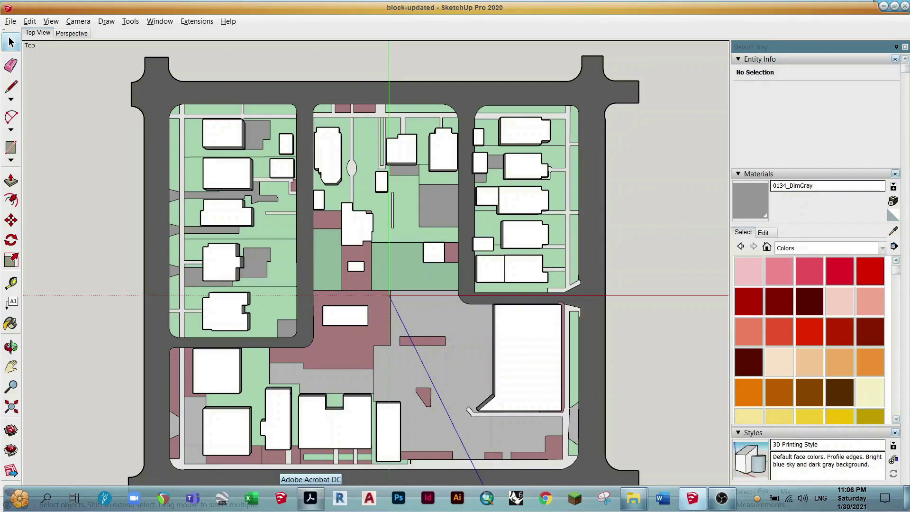
click(780, 249)
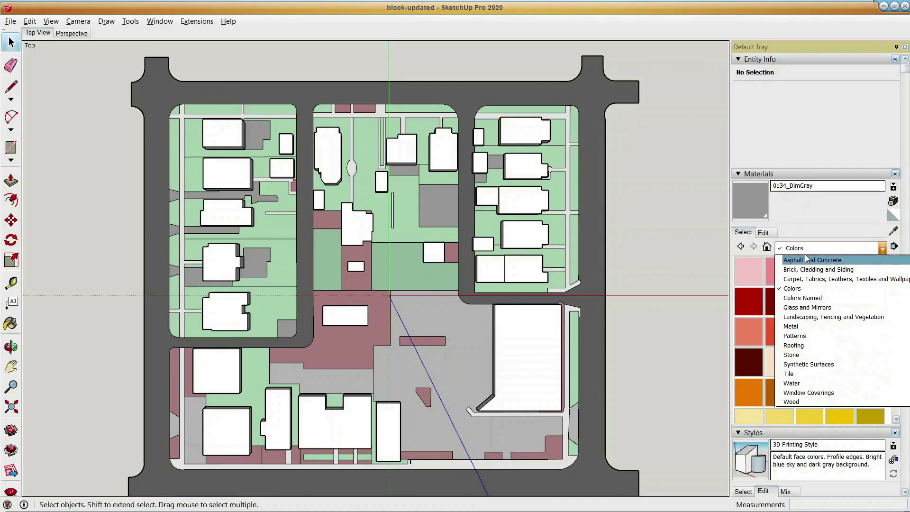
click(807, 290)
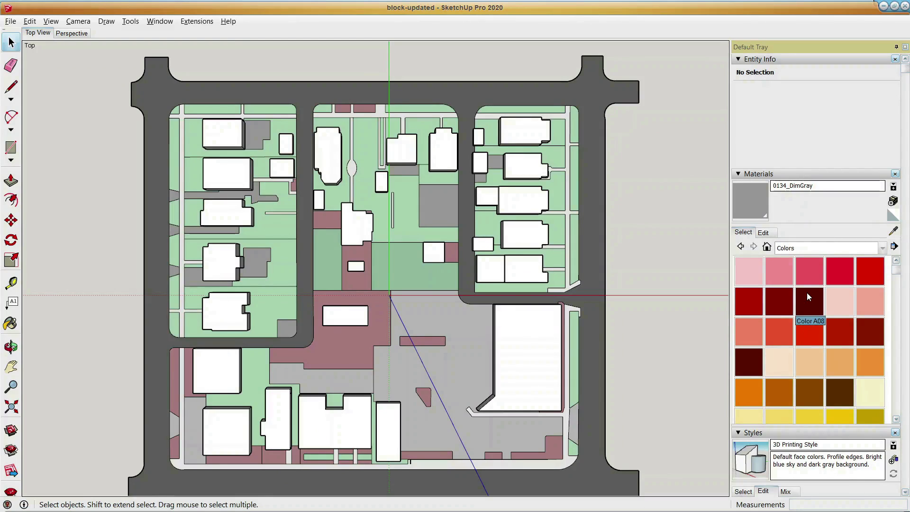
Try painting the road surface with the dark red Color B08, and undo the paint.
scroll(611, 329, down, 2)
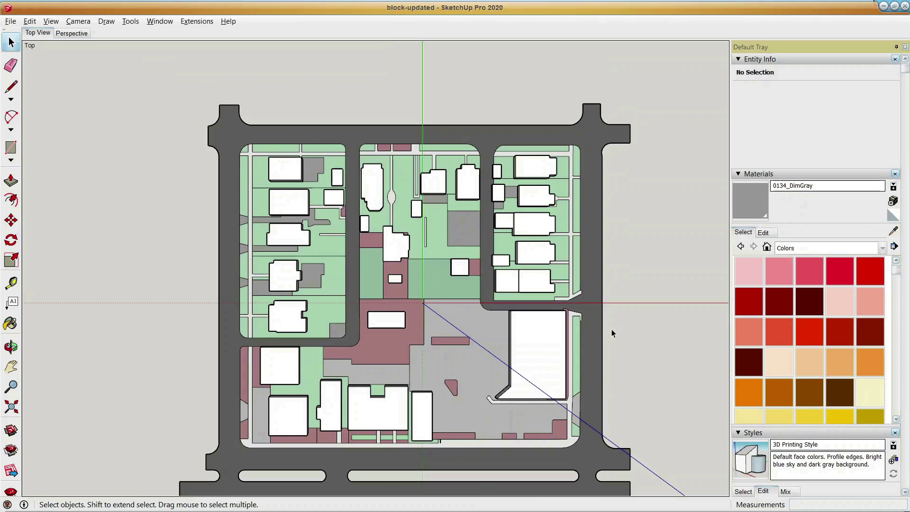
middle_drag(613, 329, 627, 303)
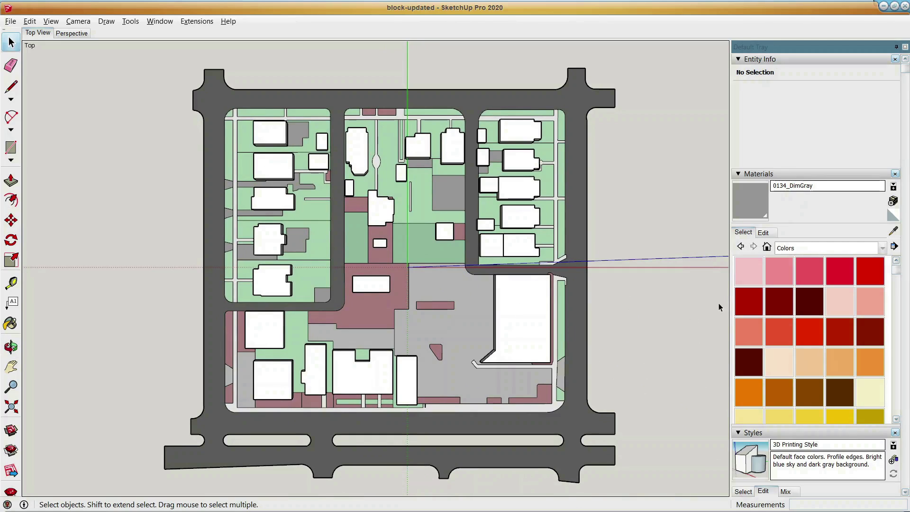
key(b)
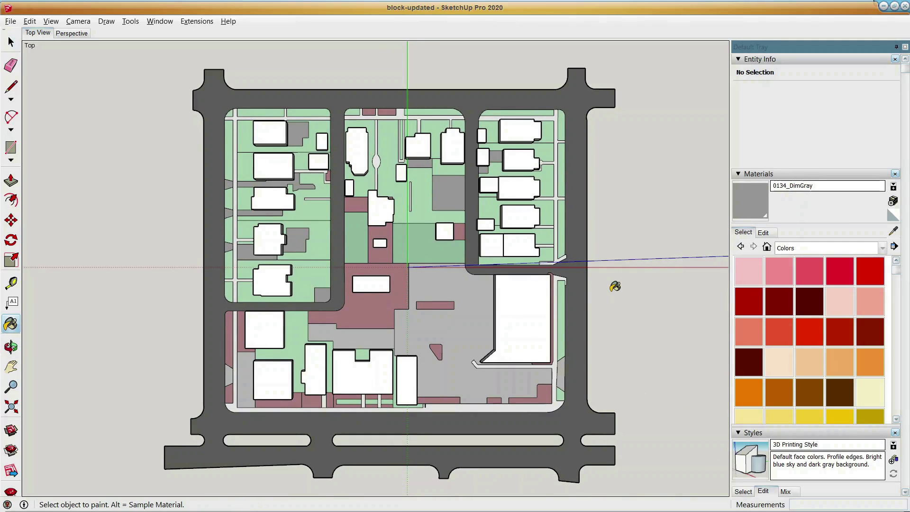
click(749, 364)
click(578, 406)
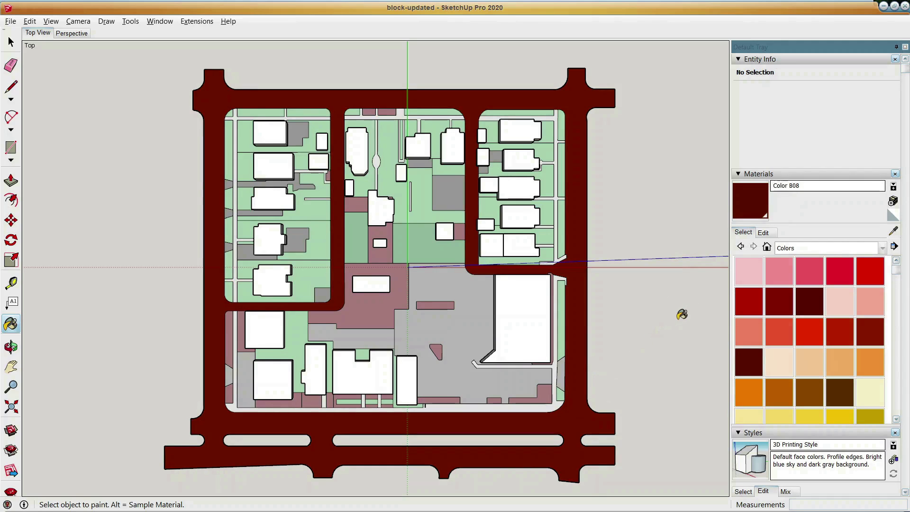
key(ctrl+z)
Try painting only the large southeast building with the salmon Color B03, and undo the paint.
click(749, 333)
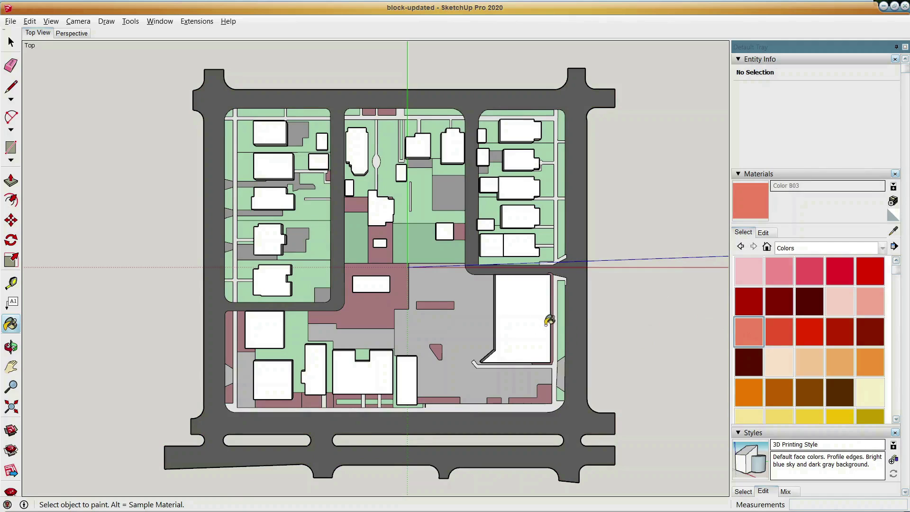
click(525, 299)
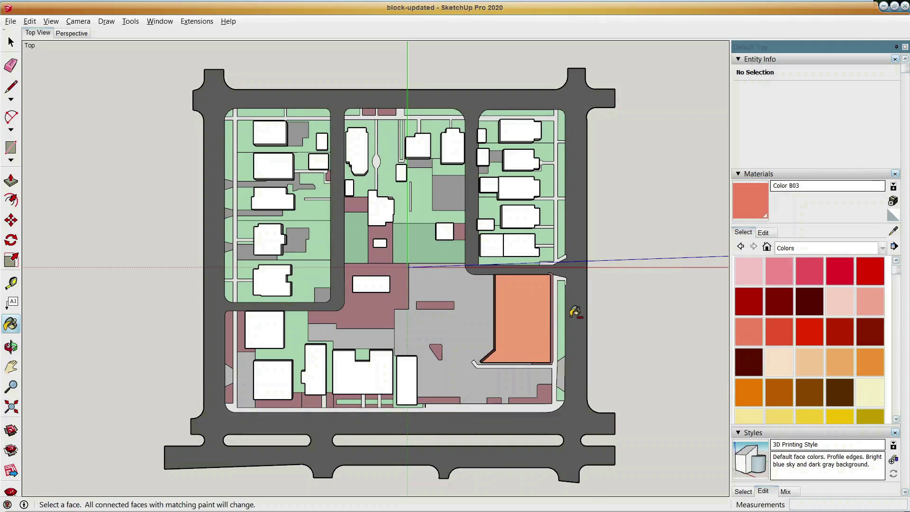
key(ctrl+z)
Try replacing the default material on all matching building faces in the model with Color B03, and undo the replacement.
key(shift)
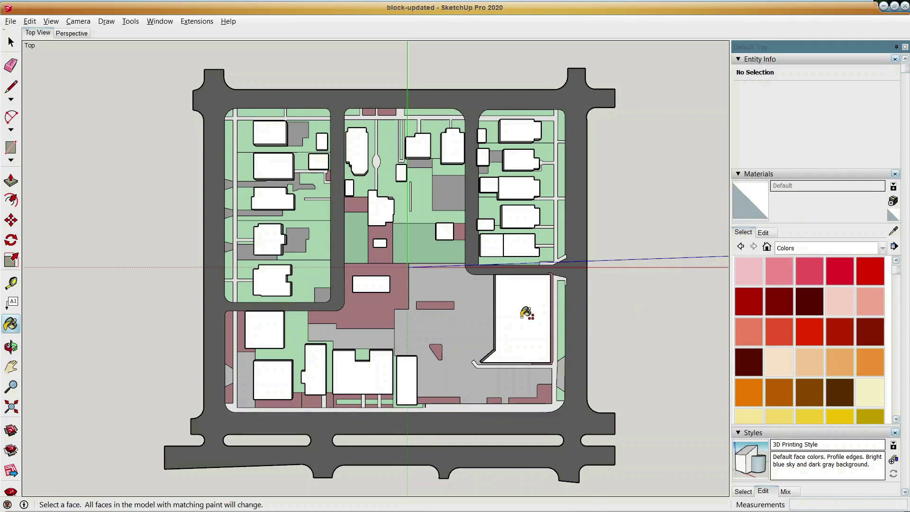
click(749, 332)
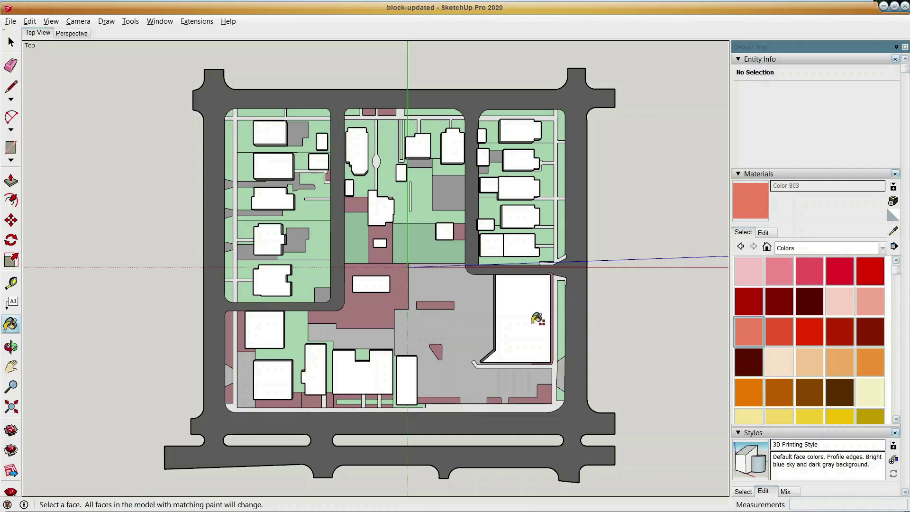
shift+click(537, 318)
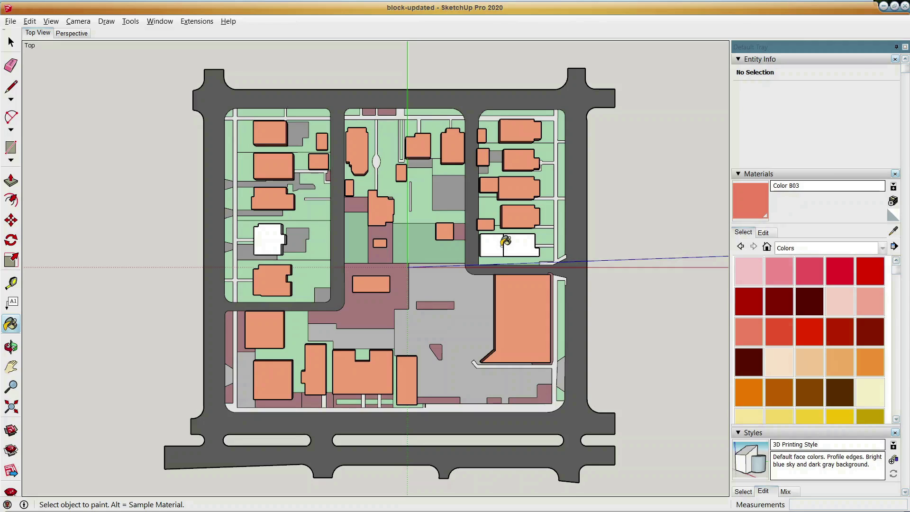
key(ctrl)
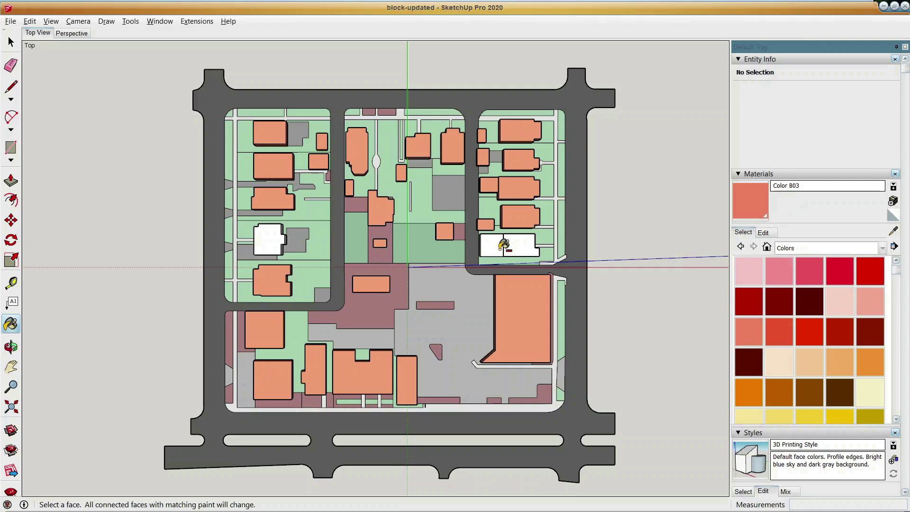
key(ctrl+z)
key(ctrl+z)
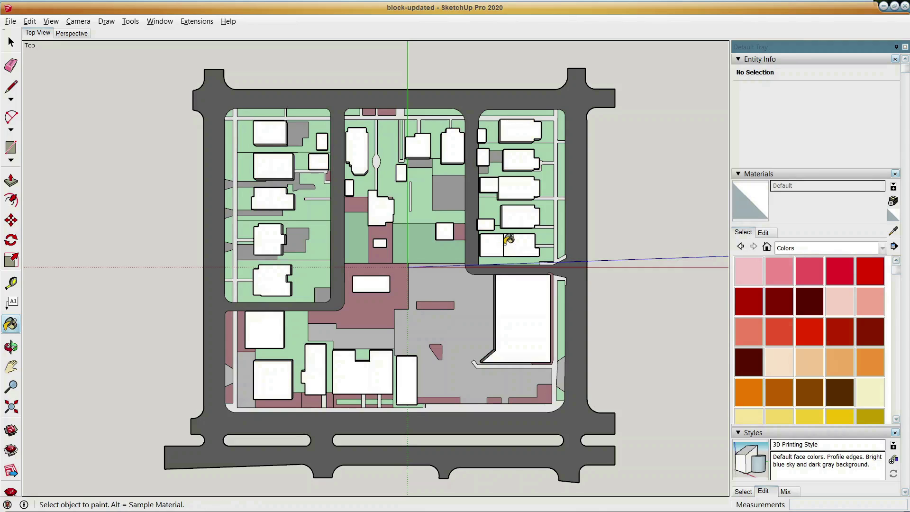
Open the two-part building above the large southeast building, select all its geometry to check its material, and close it.
key(space)
click(511, 251)
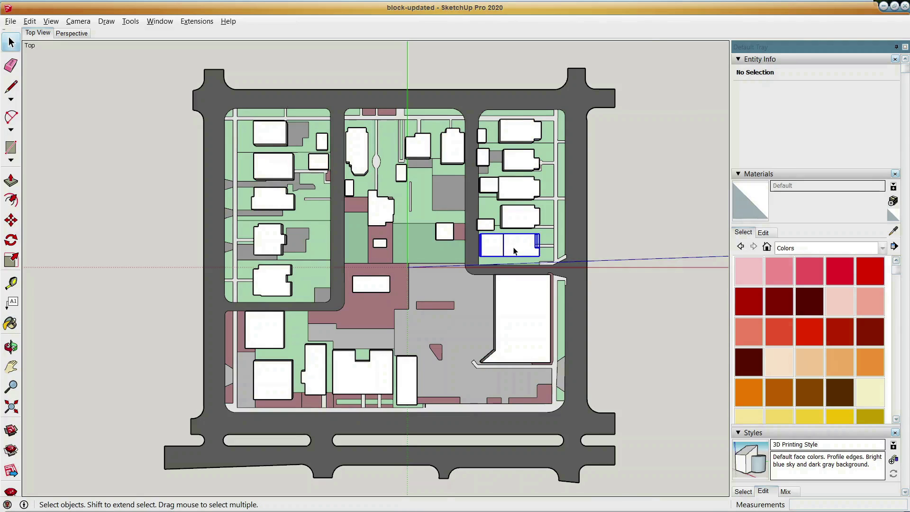
scroll(512, 249, up, 3)
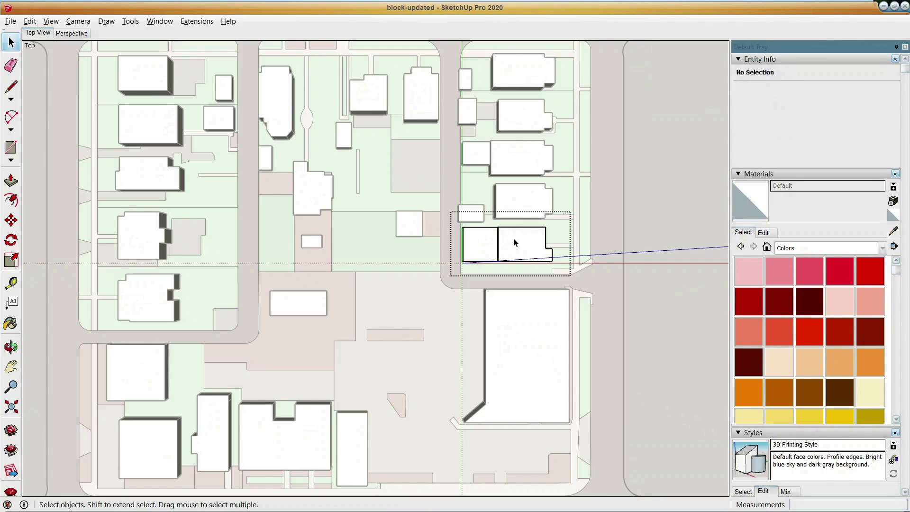
triple_click(516, 243)
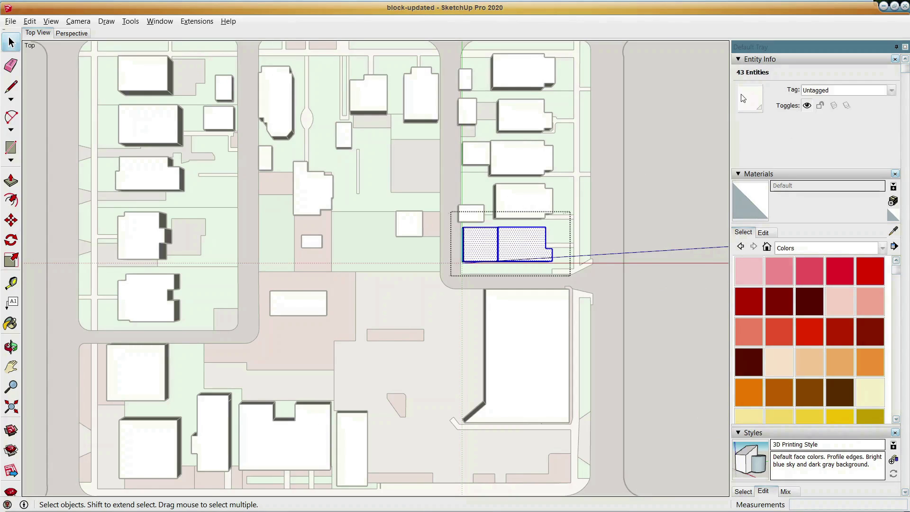
click(605, 223)
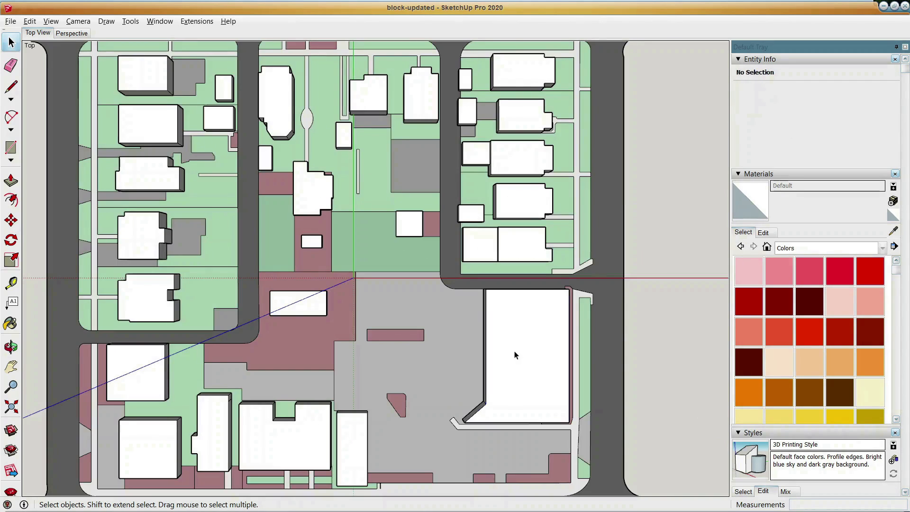
Open the large southeast building, select all its geometry to check its material, and close it.
double_click(515, 355)
triple_click(515, 353)
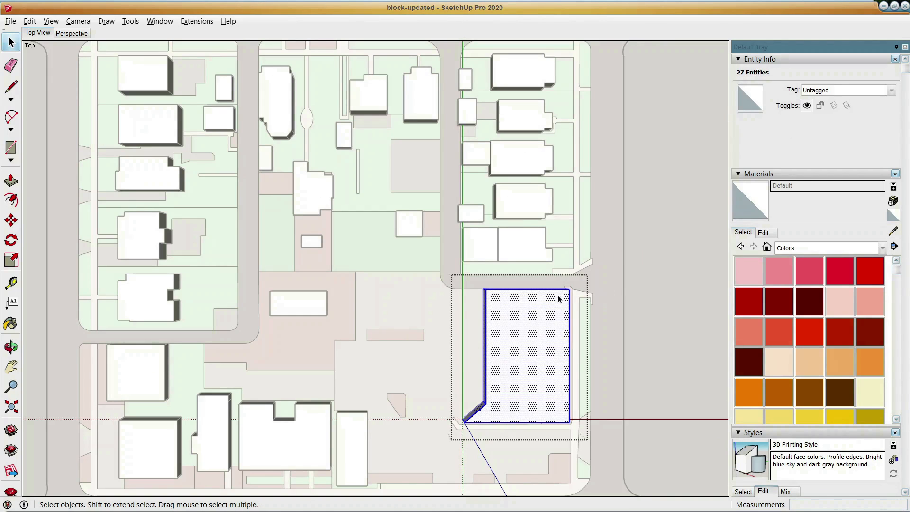
click(596, 331)
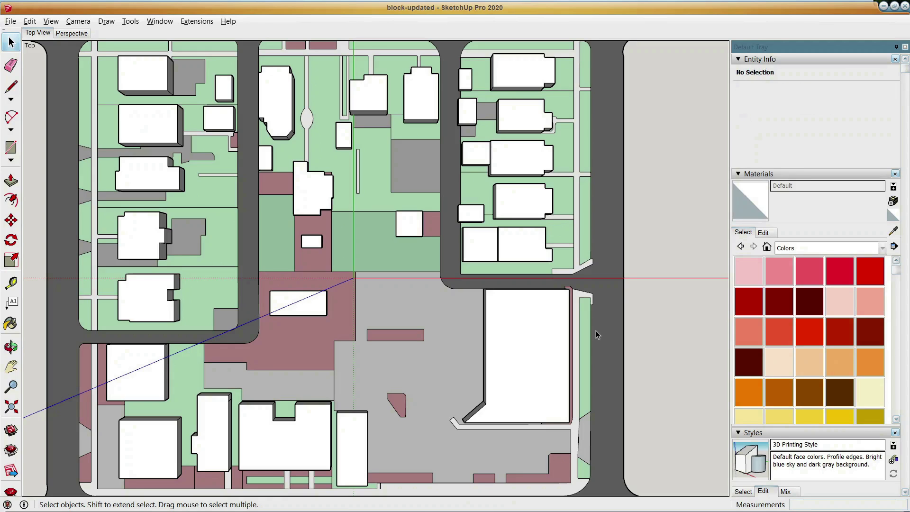
Draw a rectangle about 10' by 50' on the empty ground east of the road and extrude it into a box.
key(r)
click(677, 247)
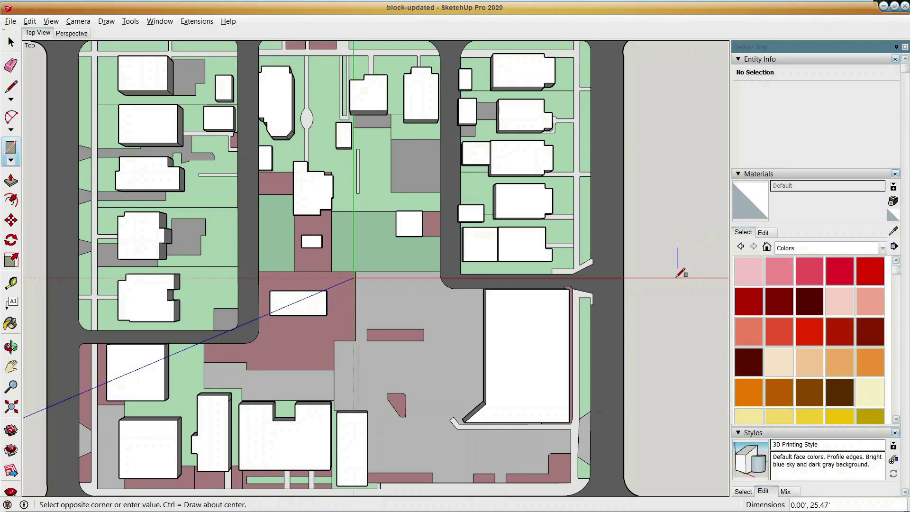
click(666, 304)
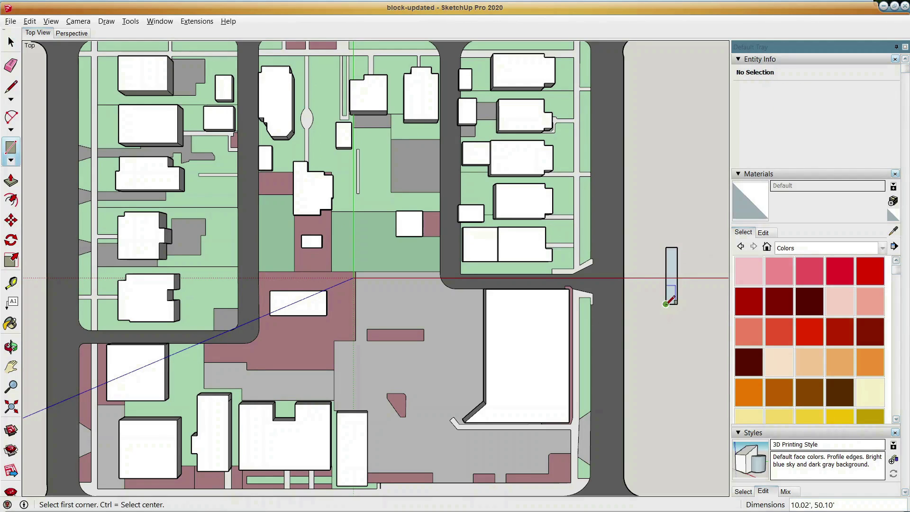
key(p)
click(671, 273)
click(670, 237)
Select the whole box east of the road and delete it.
key(space)
drag(657, 221, 702, 326)
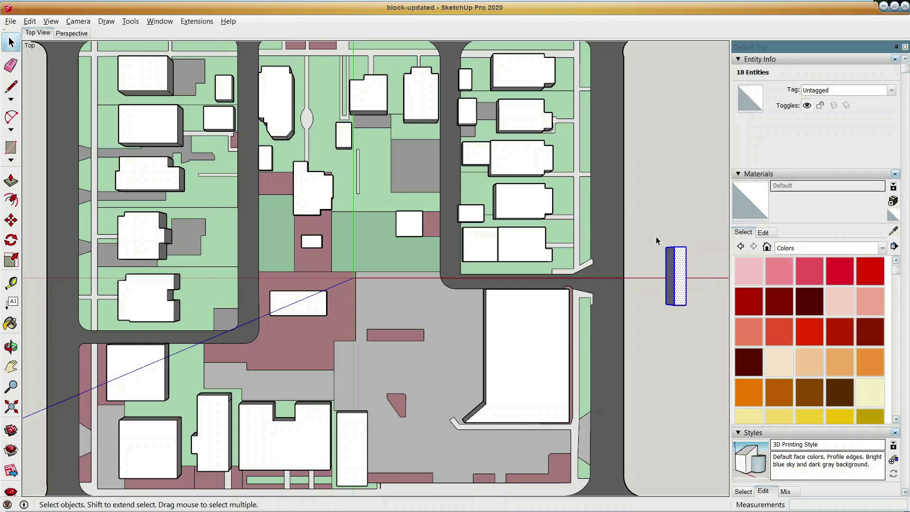
drag(656, 241, 700, 326)
key(Delete)
Sample the 0134_DimGray material from a gray paved area with the Sample Paint tool, and leave the Paint Bucket.
scroll(664, 317, down, 2)
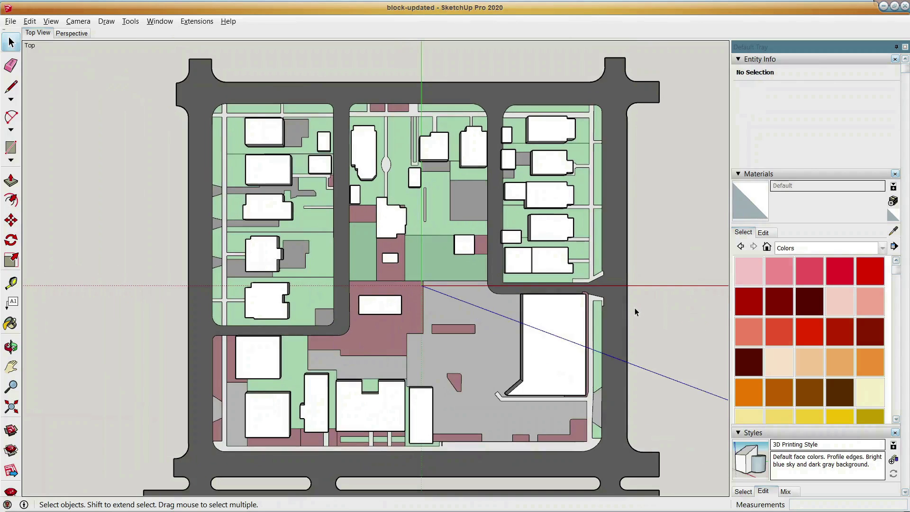
scroll(636, 311, down, 1)
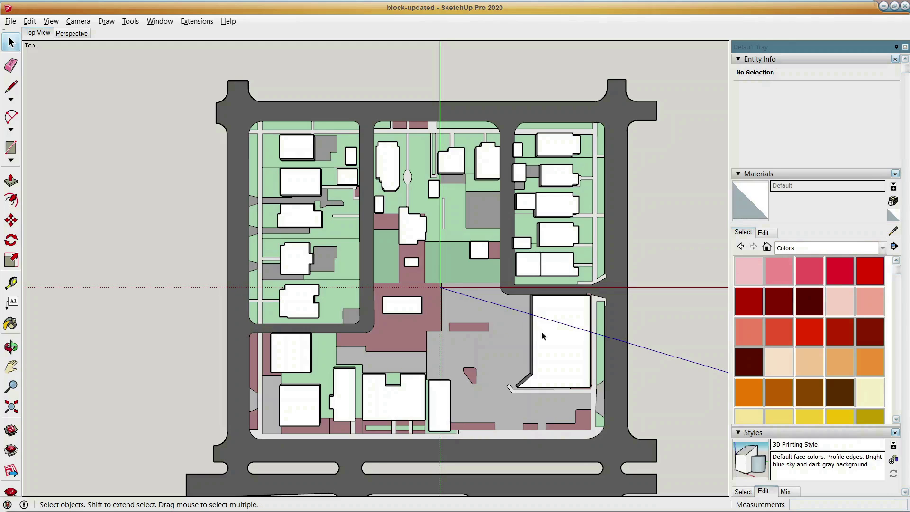
click(892, 233)
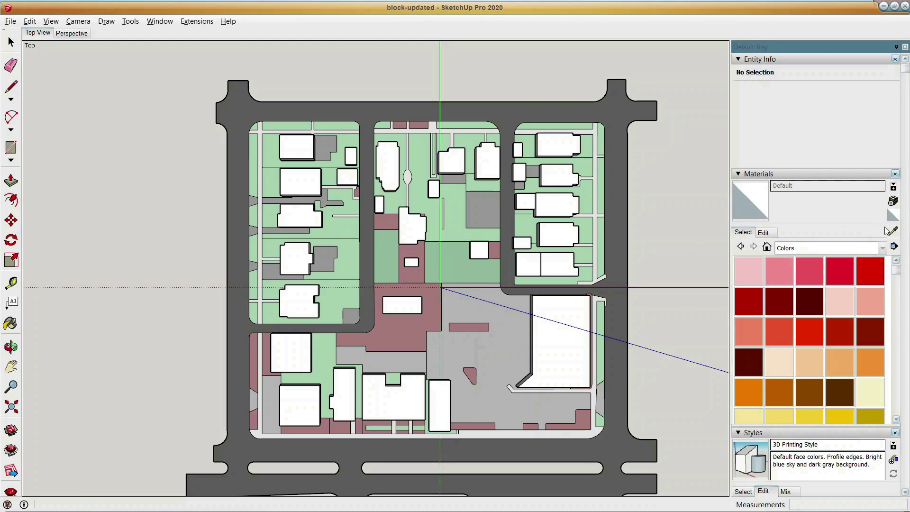
click(476, 315)
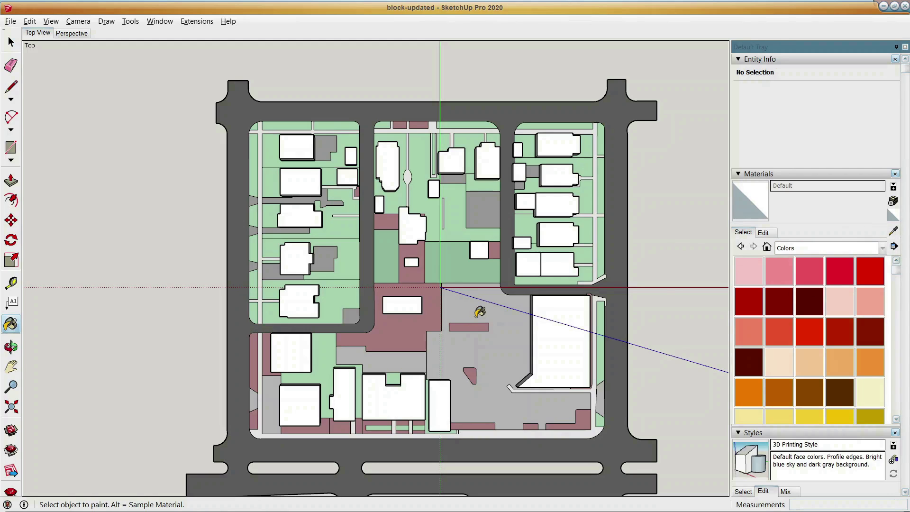
key(alt)
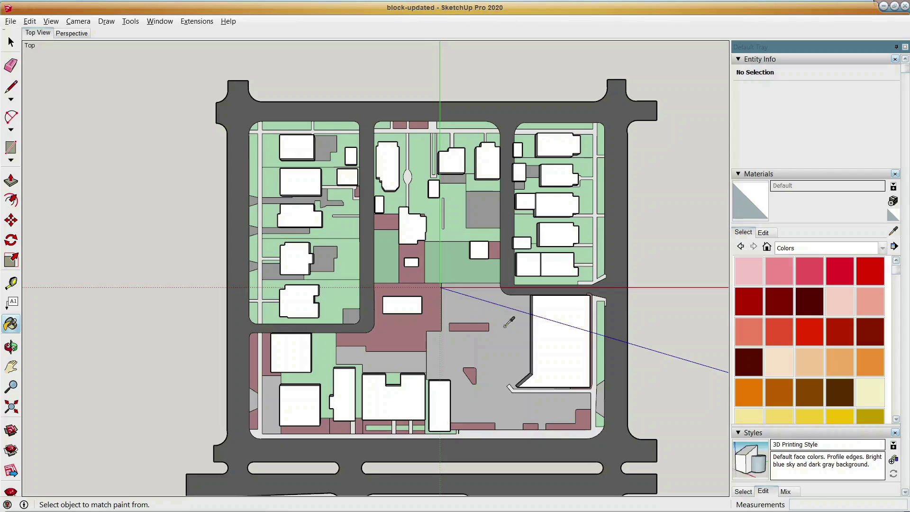
alt+click(490, 350)
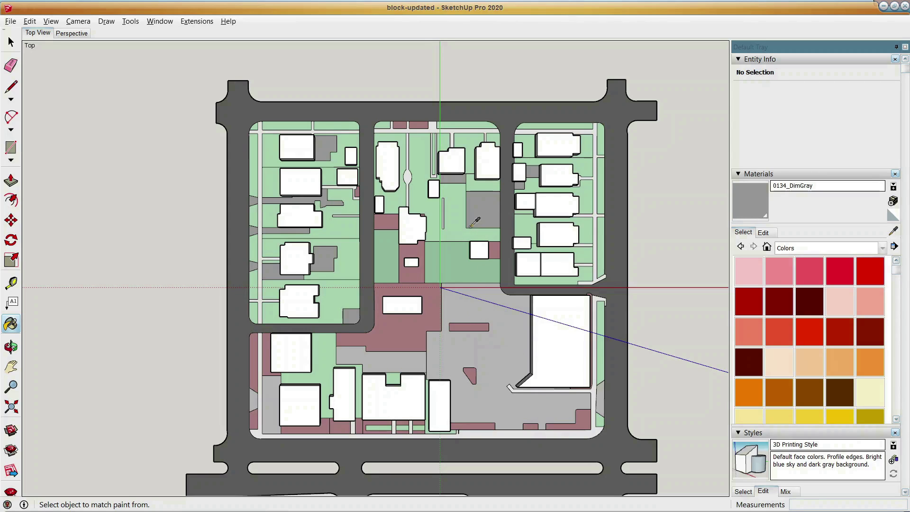
click(488, 206)
key(space)
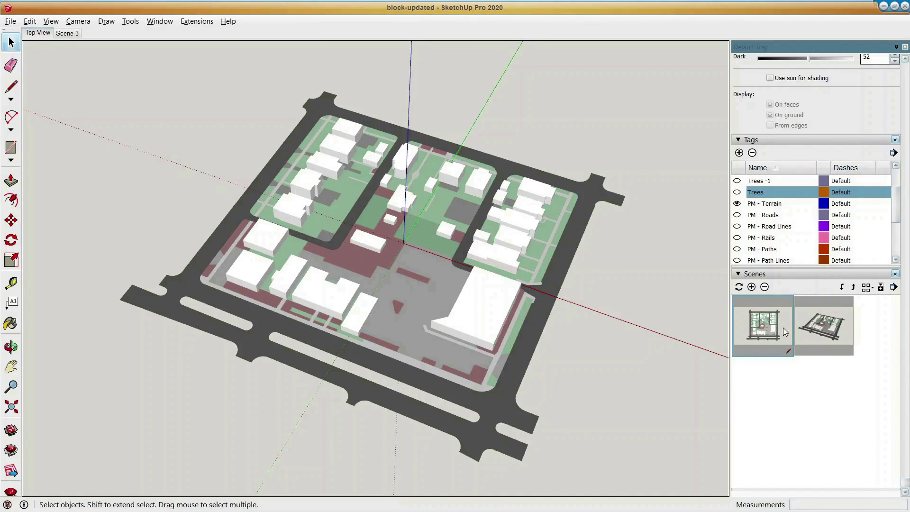
Starting from the Top View scene, orbit to an angled aerial view of the block and add it as a new scene.
click(743, 321)
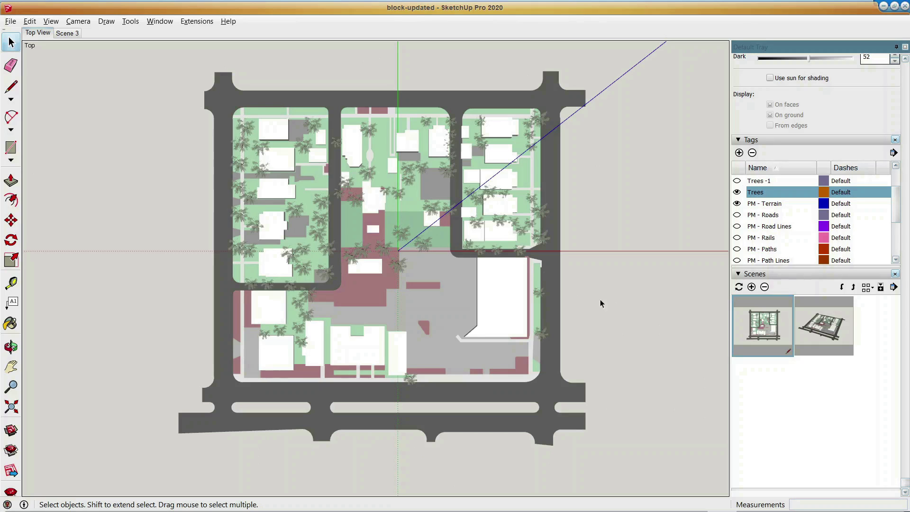
middle_drag(595, 335, 360, 360)
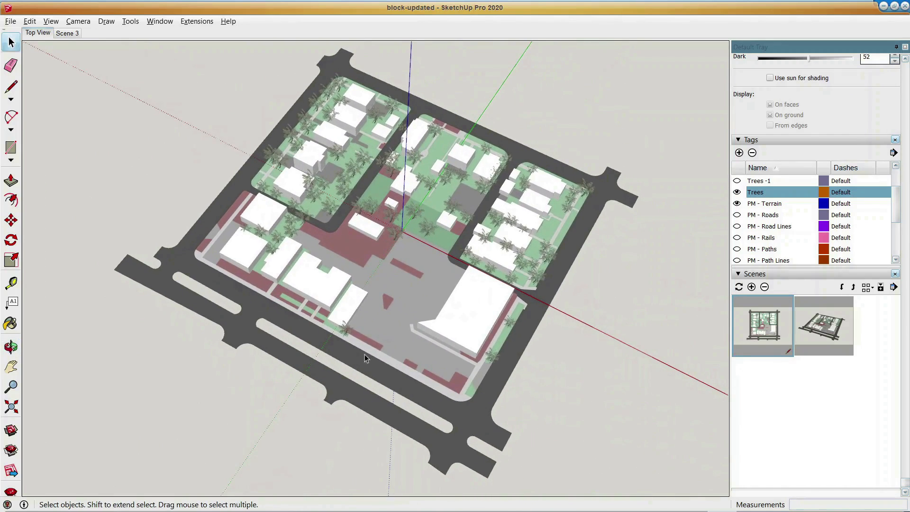
click(752, 287)
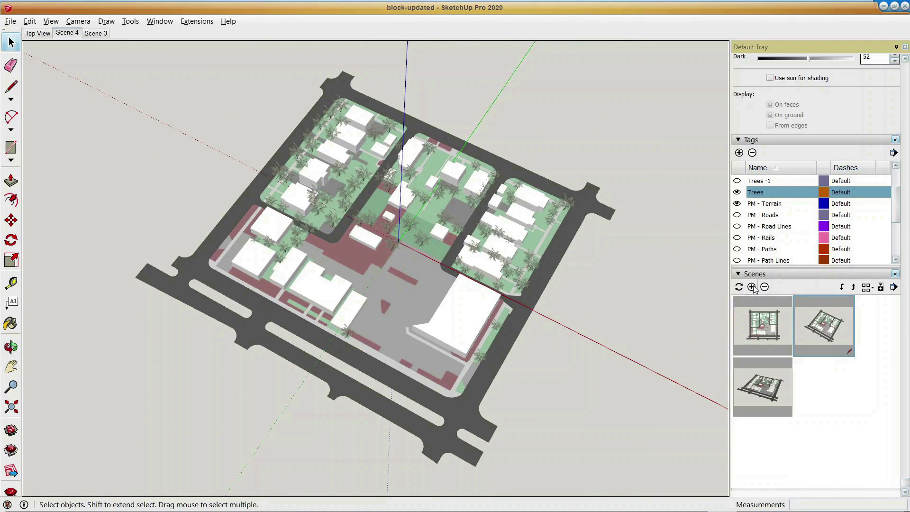
Update Scene 4 with only the Camera Location and Visible Tags properties.
scroll(779, 180, up, 5)
scroll(782, 184, up, 2)
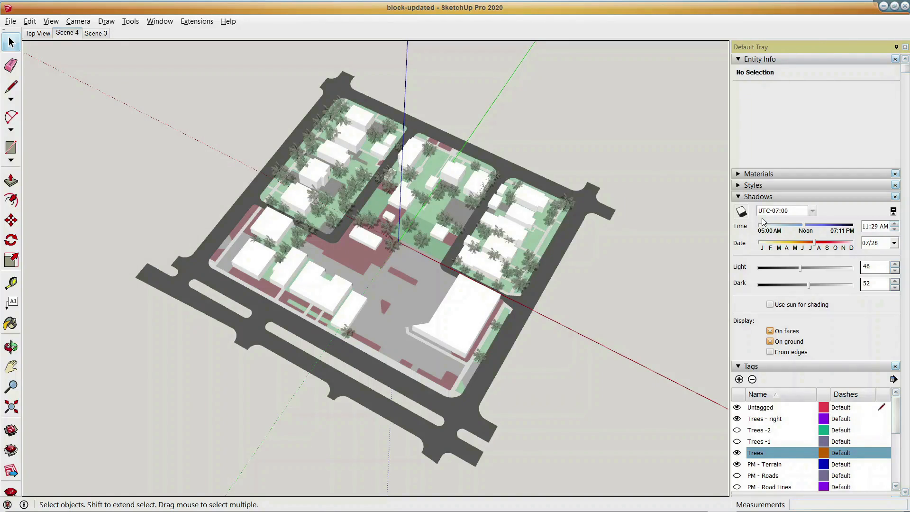
scroll(811, 311, down, 5)
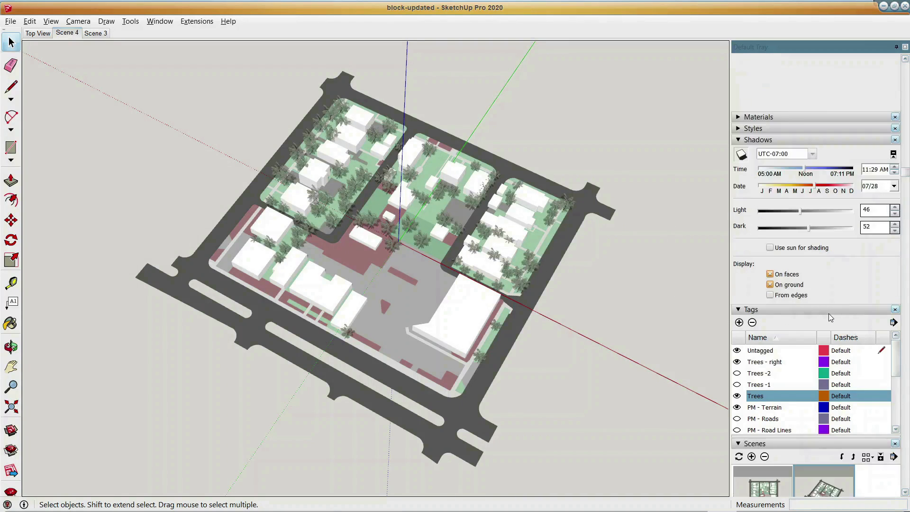
scroll(811, 332, down, 3)
right_click(825, 438)
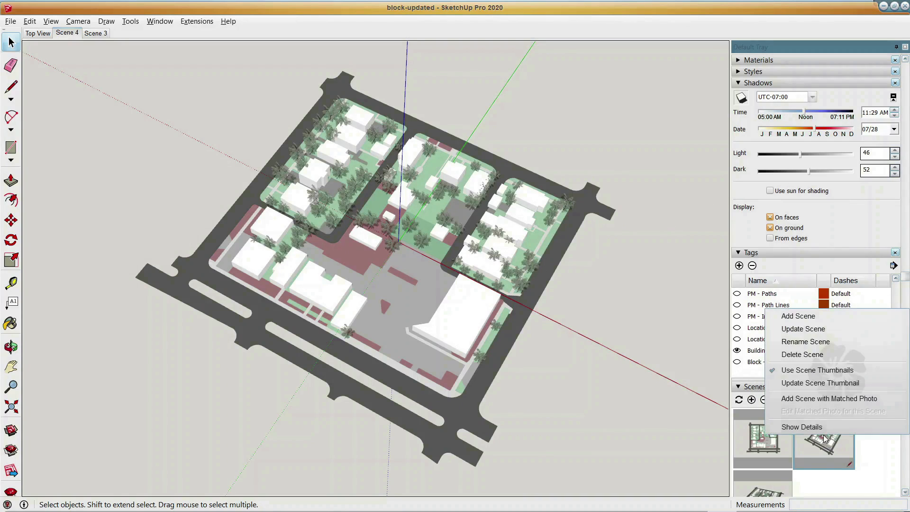
click(788, 329)
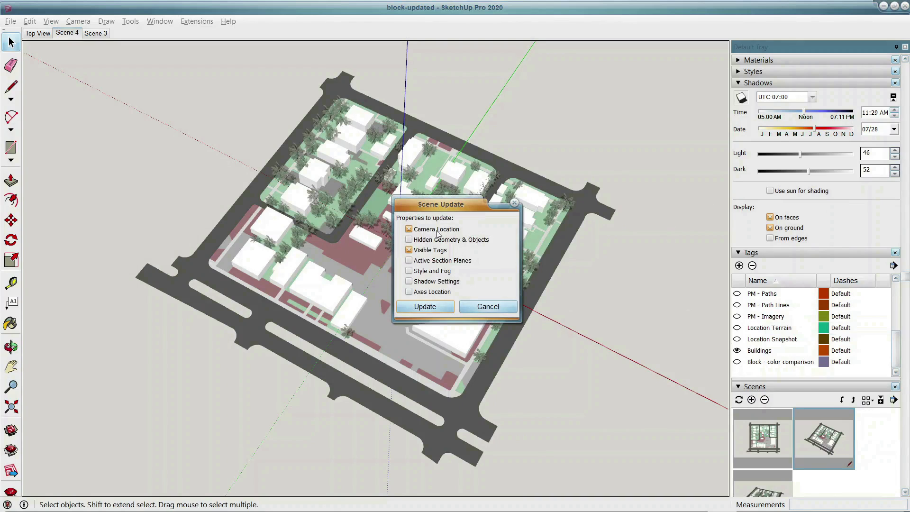
click(424, 307)
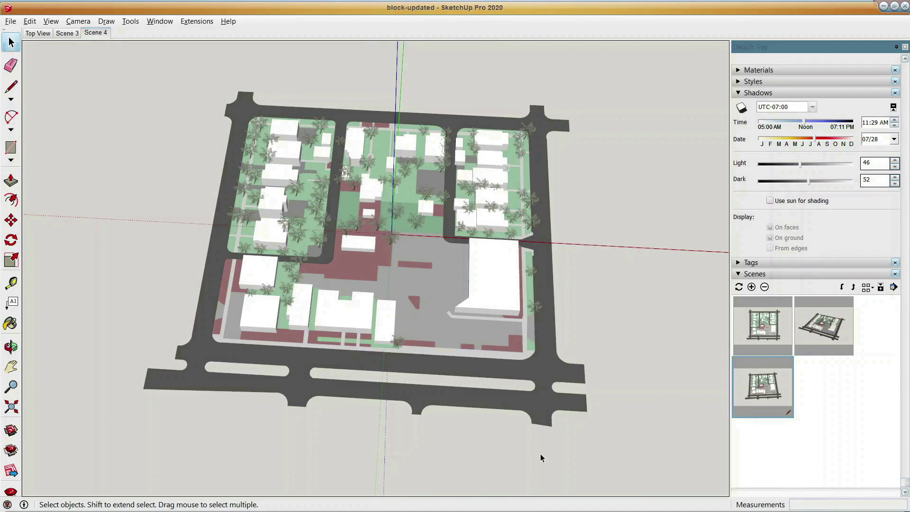
right_click(101, 38)
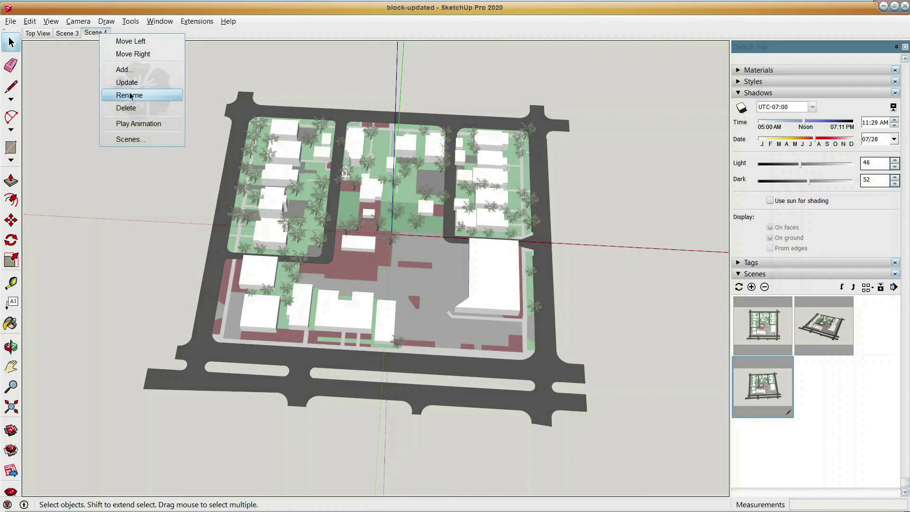
click(307, 68)
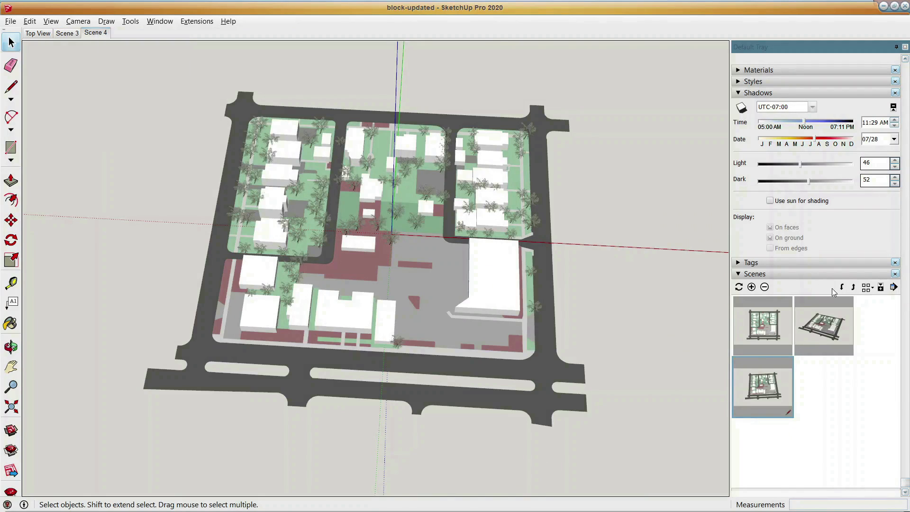
Reorder the scenes so that Scene 3 comes before Top View, leaving Scene 4 last.
click(840, 291)
click(837, 304)
click(844, 287)
click(853, 287)
click(853, 288)
click(854, 288)
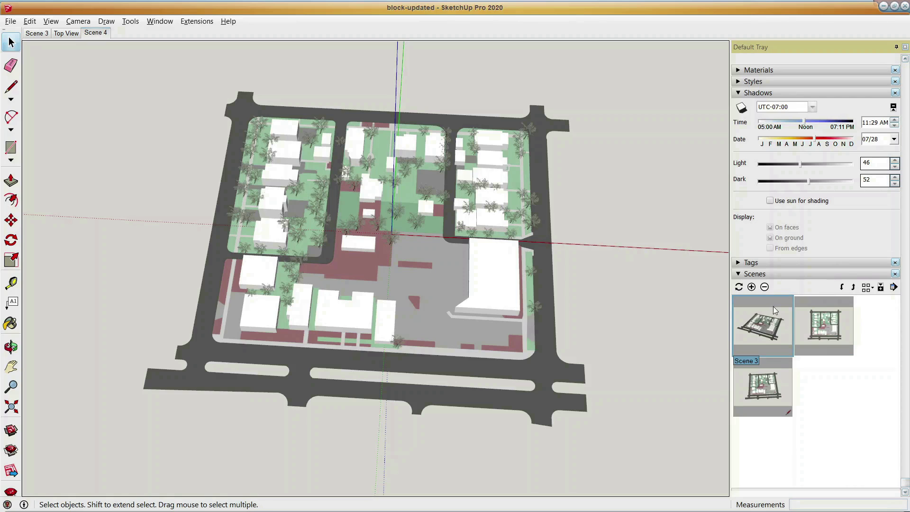
Delete Scene 3 from the model's scenes.
click(765, 286)
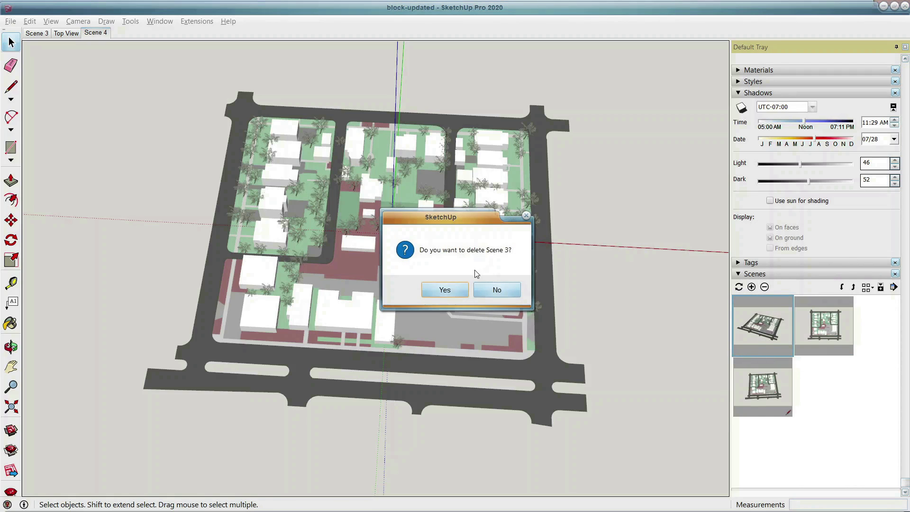
click(452, 291)
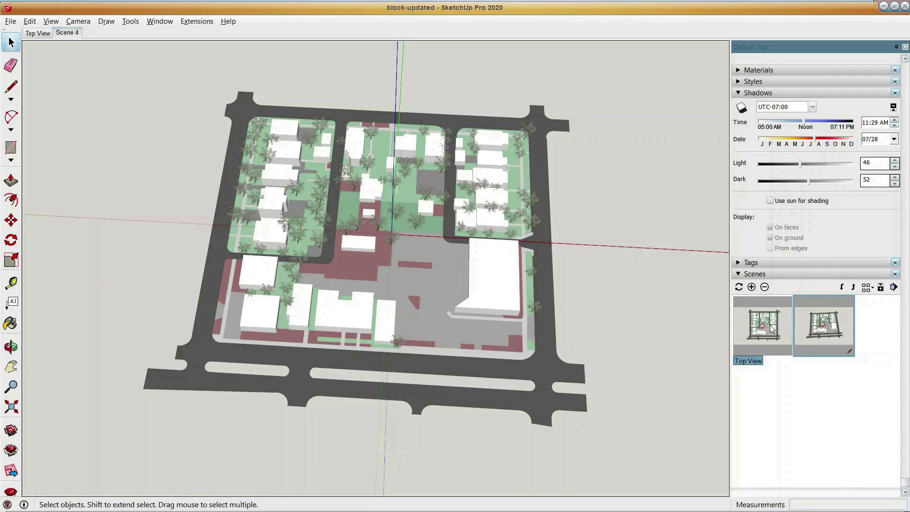
click(51, 21)
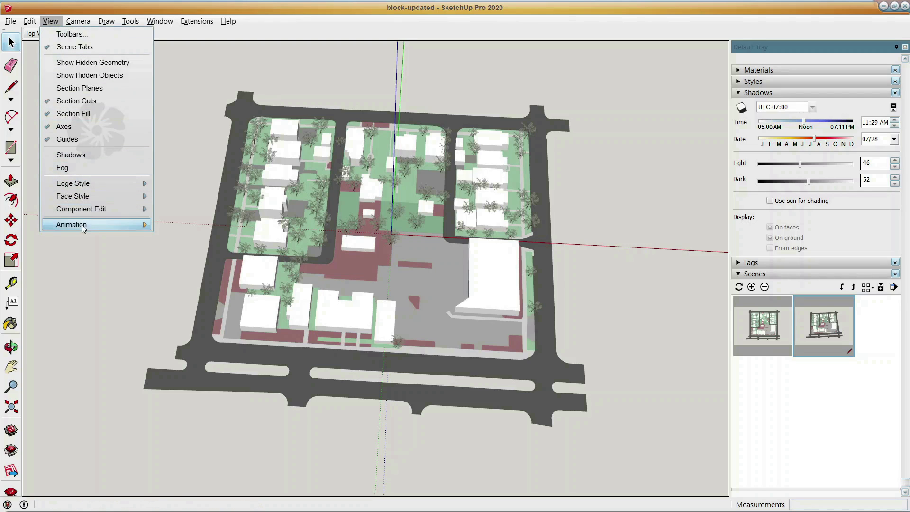
mouse_move(101, 230)
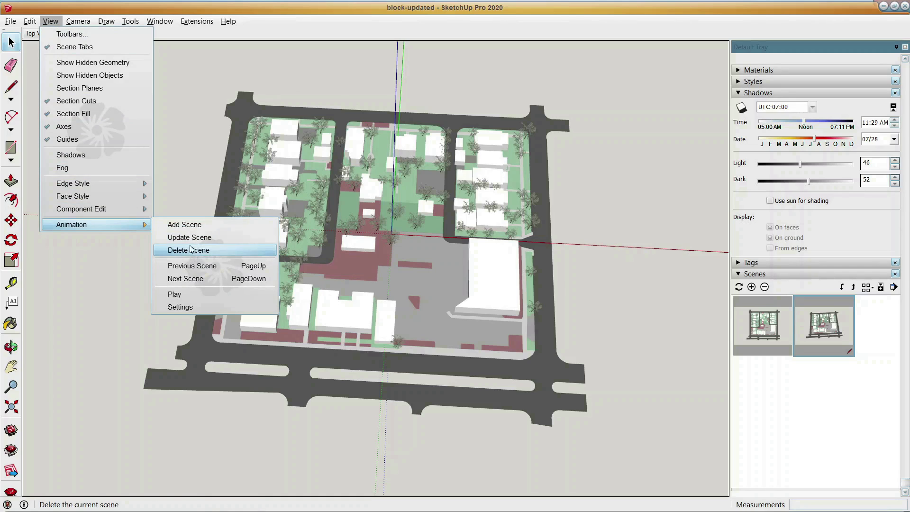
click(180, 208)
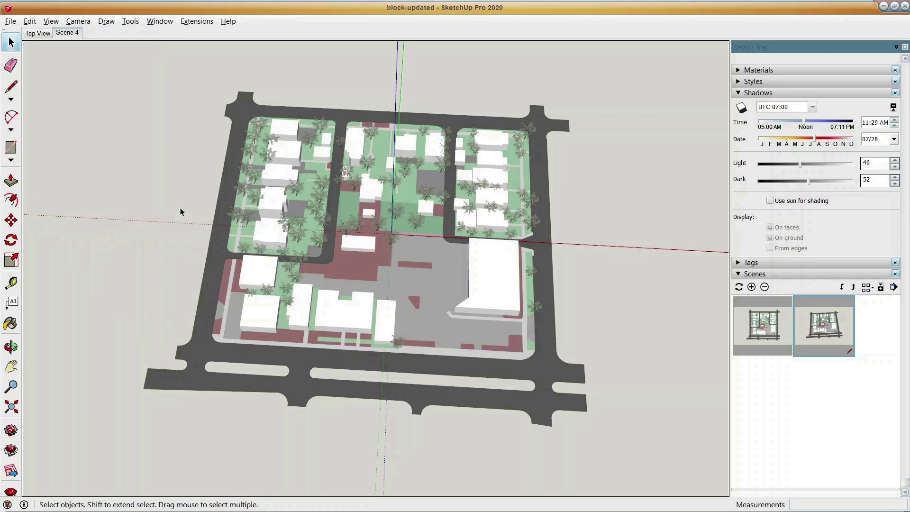